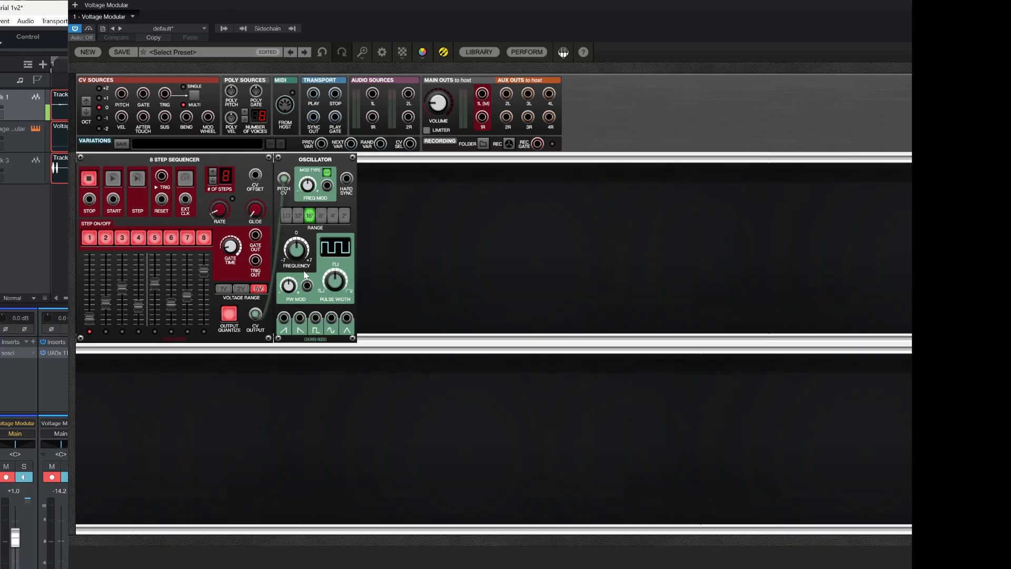
# - Lower the CV sliders of the sequencer's raised steps to their minimum, C2, so every step plays the same note
pyautogui.click(161, 162)
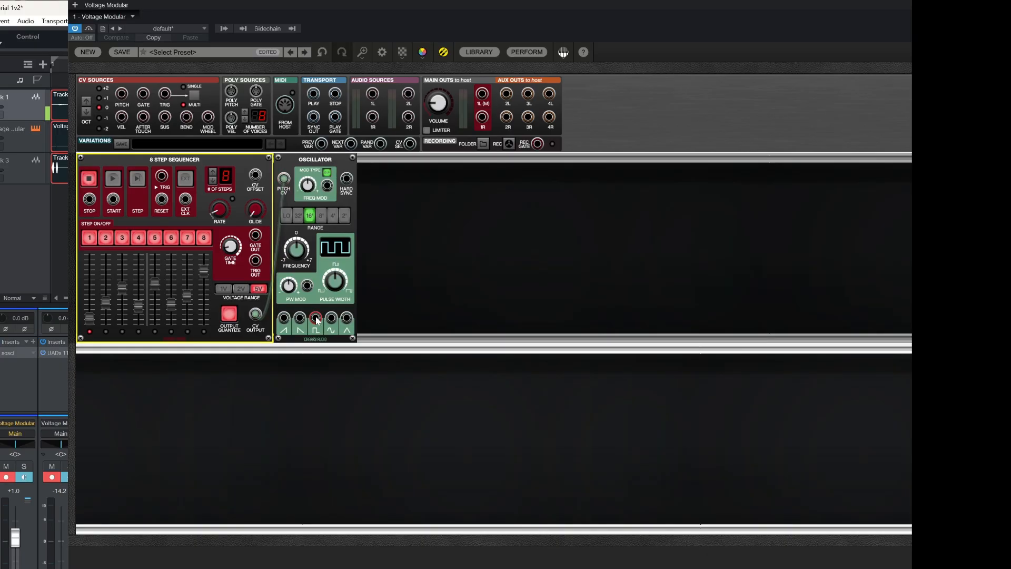
pyautogui.moveTo(206, 272); pyautogui.dragTo(212, 402)
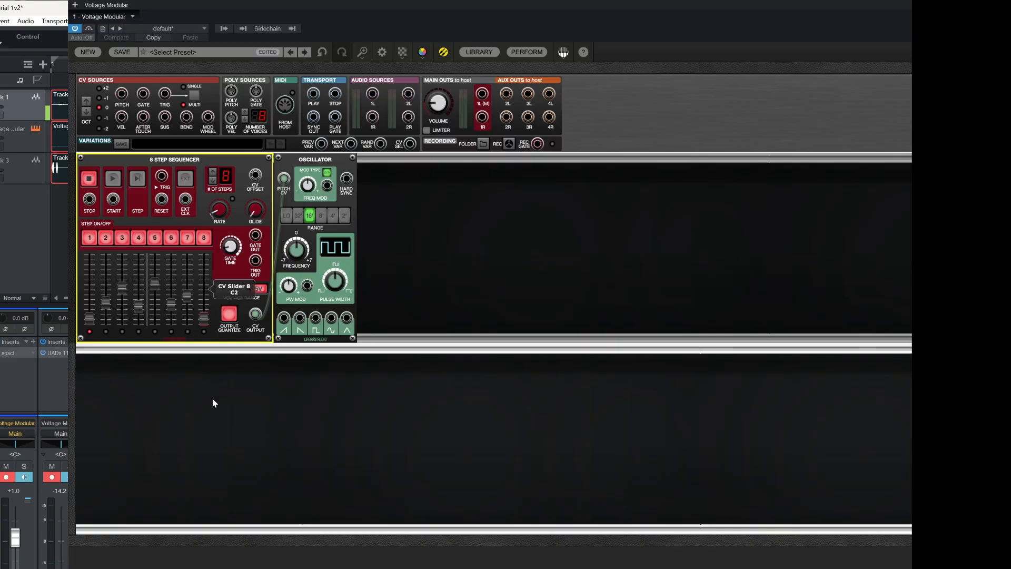
pyautogui.moveTo(188, 326); pyautogui.dragTo(188, 345)
pyautogui.moveTo(173, 302); pyautogui.dragTo(172, 351)
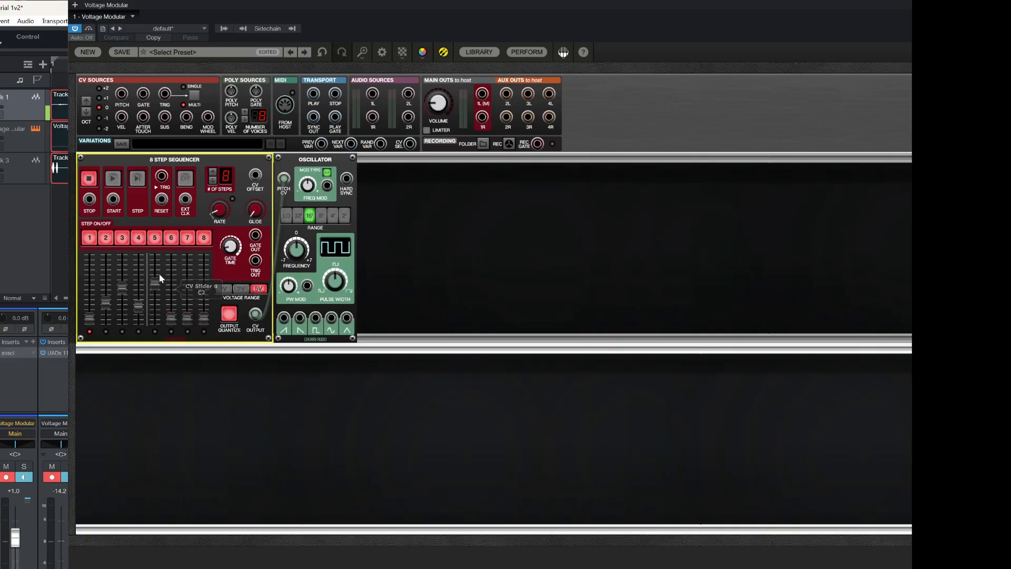
pyautogui.moveTo(154, 285); pyautogui.dragTo(153, 342)
pyautogui.moveTo(139, 306); pyautogui.dragTo(139, 331)
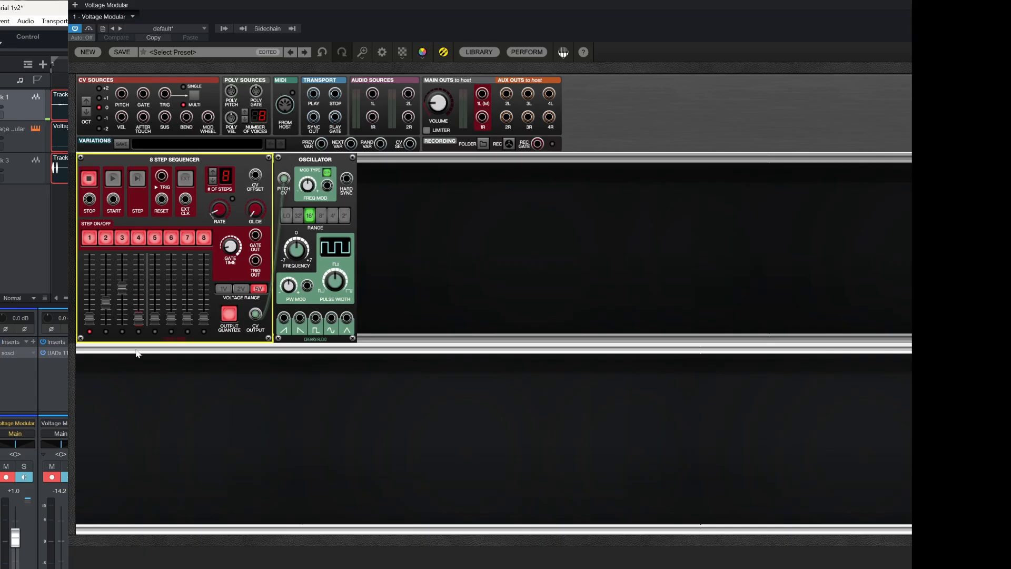
pyautogui.moveTo(122, 287); pyautogui.dragTo(128, 314)
# - Patch the oscillator's square wave output to main out 1L (M), adjust the sequencer's clock rate and start it running
pyautogui.moveTo(319, 322); pyautogui.dragTo(482, 93)
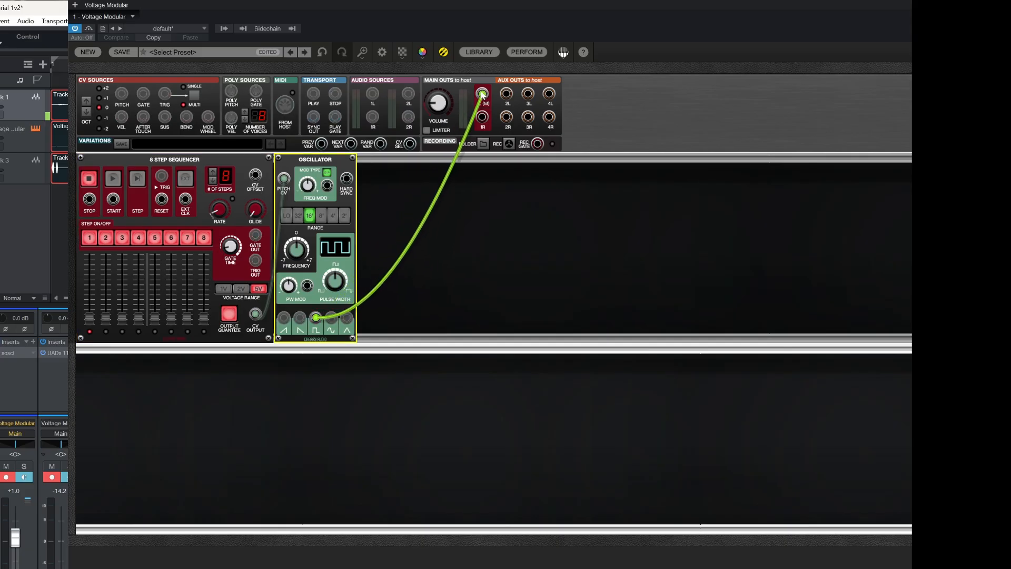
pyautogui.click(138, 181)
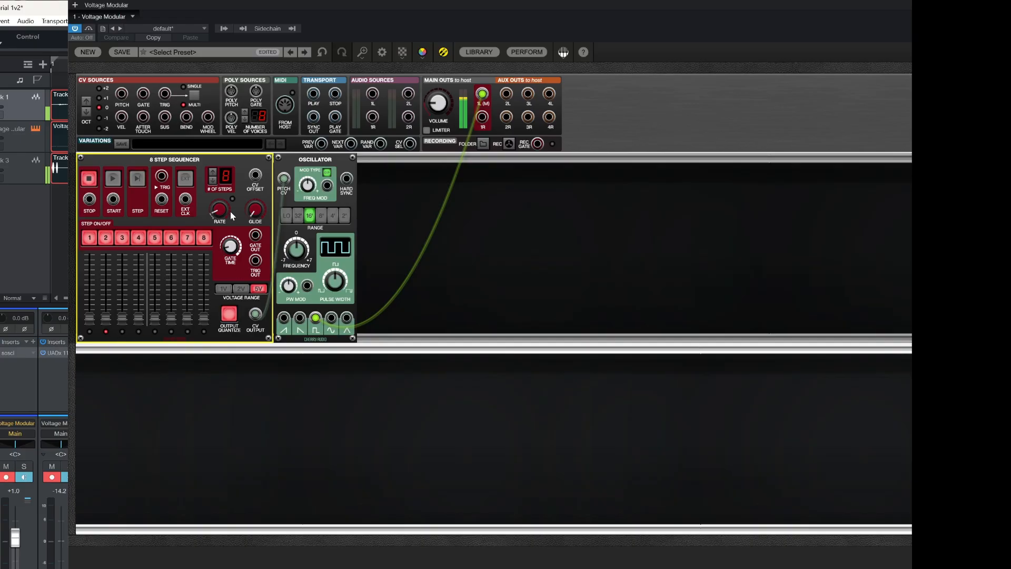
pyautogui.moveTo(223, 213); pyautogui.dragTo(224, 206)
pyautogui.click(113, 179)
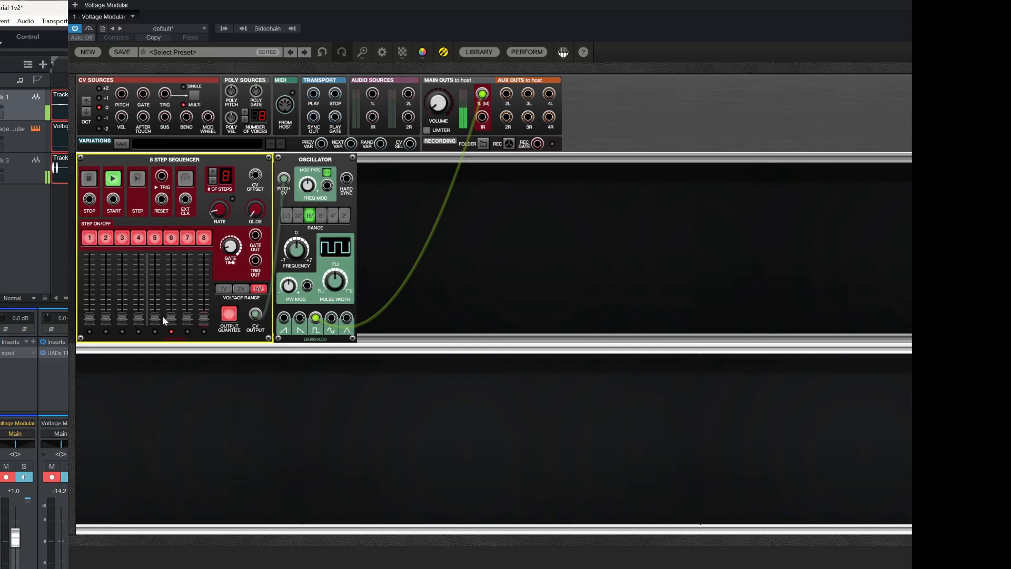
# - Raise the CV sliders of sequencer steps 2 to 8 to different heights to form a melody
pyautogui.moveTo(106, 319); pyautogui.dragTo(138, 300)
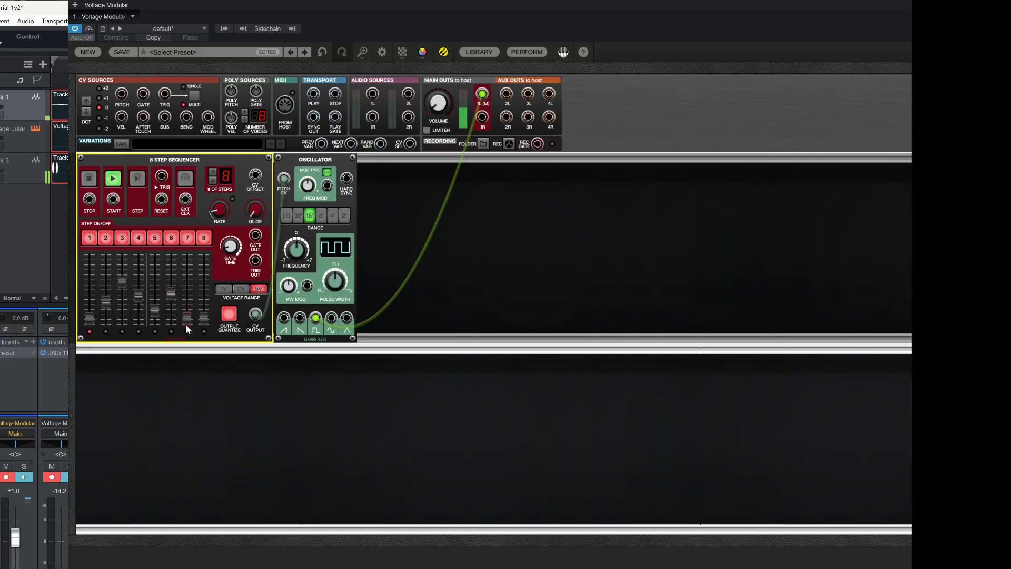
pyautogui.moveTo(200, 320); pyautogui.dragTo(202, 314)
pyautogui.moveTo(203, 293); pyautogui.dragTo(203, 268)
pyautogui.moveTo(186, 304); pyautogui.dragTo(186, 295)
# - Try a different clock rate and fewer steps on the sequencer, and restore the step count to 8
pyautogui.moveTo(218, 213)
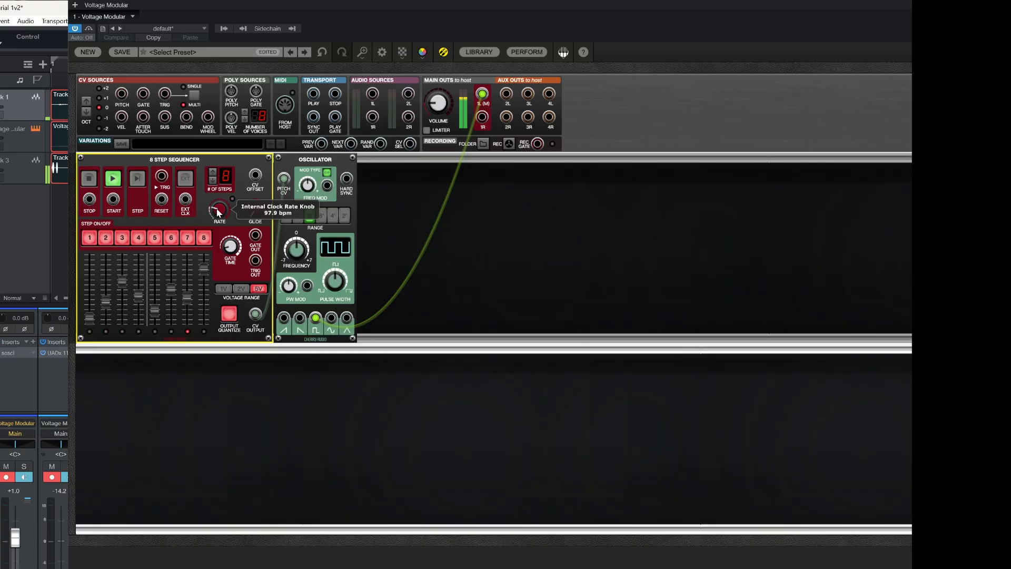
pyautogui.scroll(3, 218, 213)
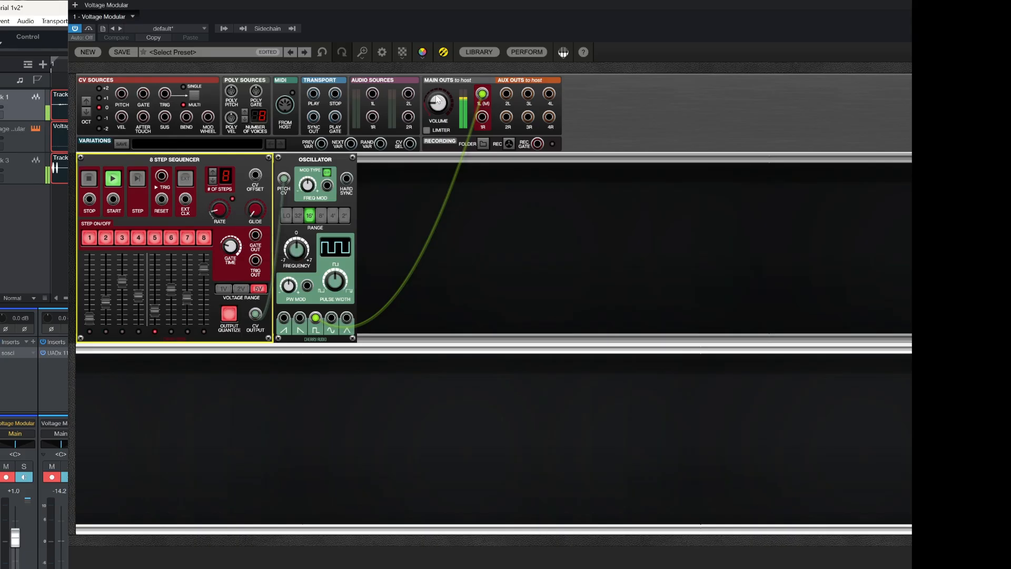
pyautogui.click(213, 180)
pyautogui.click(214, 180)
pyautogui.click(214, 180)
pyautogui.click(213, 180)
pyautogui.click(214, 176)
# - Add a Filter module from the Filters category beside the oscillator in the upper cabinet
pyautogui.rightClick(400, 203)
pyautogui.moveTo(405, 208)
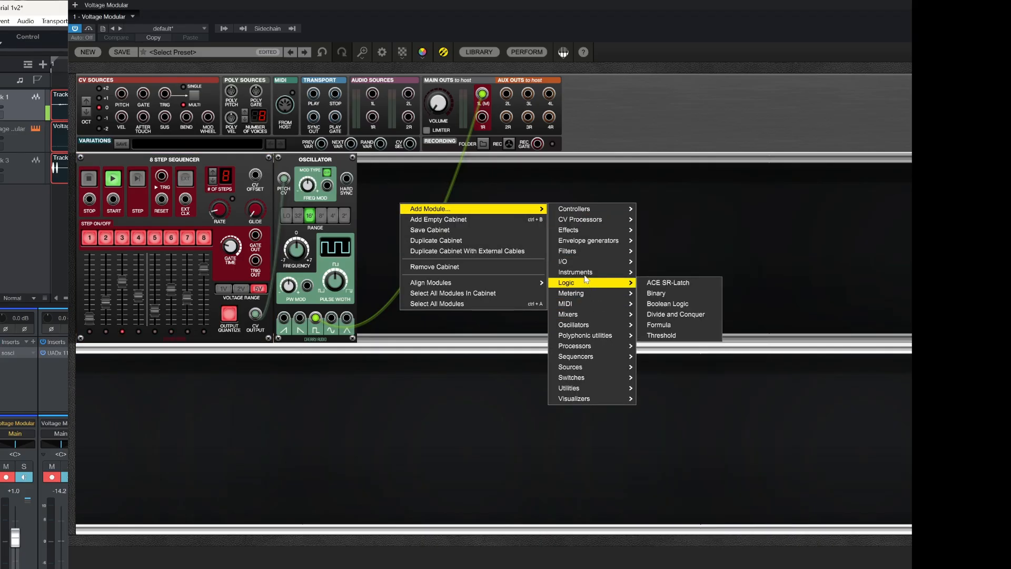
pyautogui.moveTo(578, 251)
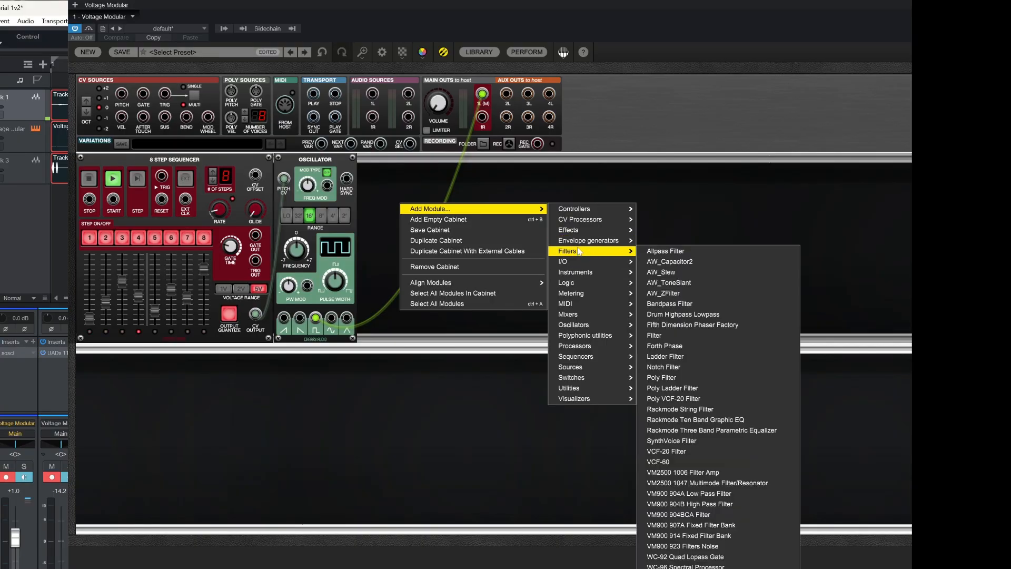
pyautogui.click(659, 336)
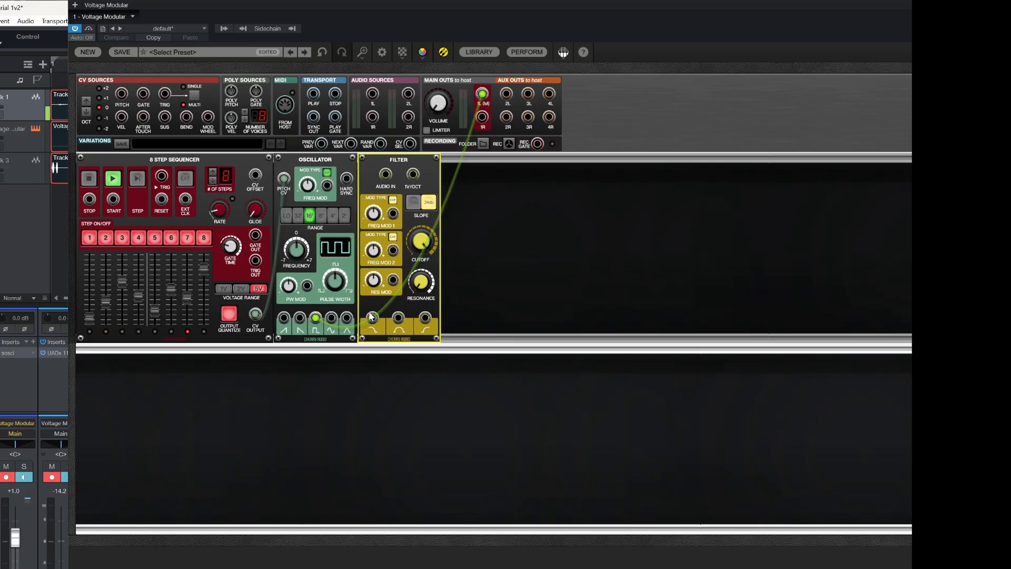
# - Patch sequencer CV to the filter's Freq Mod 1, the square wave to Audio In and low-pass output to main out 1L, and lower the cutoff
pyautogui.moveTo(254, 314); pyautogui.dragTo(393, 214)
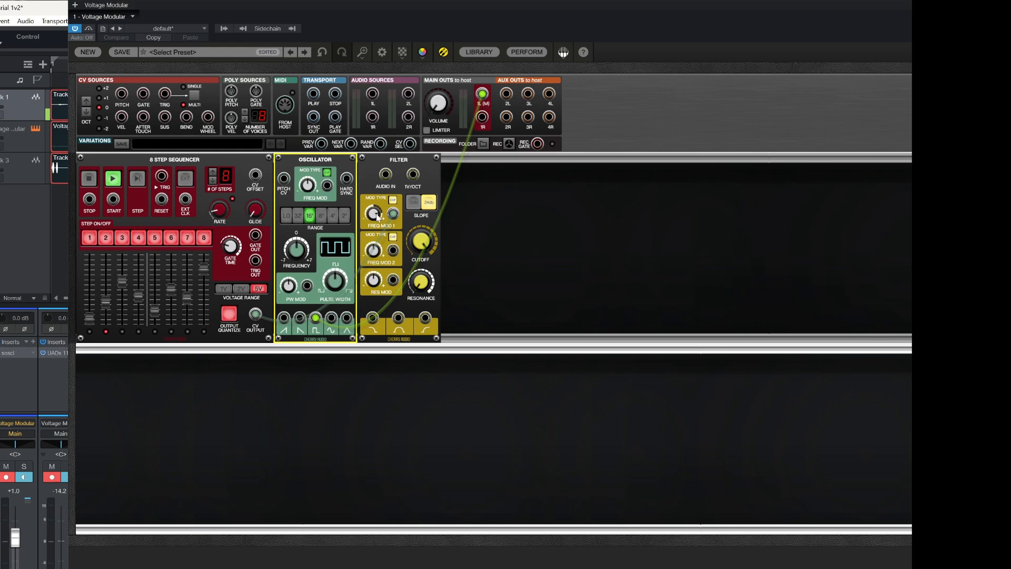
pyautogui.moveTo(433, 246)
pyautogui.mouseDown()
pyautogui.moveTo(434, 234)
pyautogui.moveTo(415, 240)
pyautogui.mouseUp()
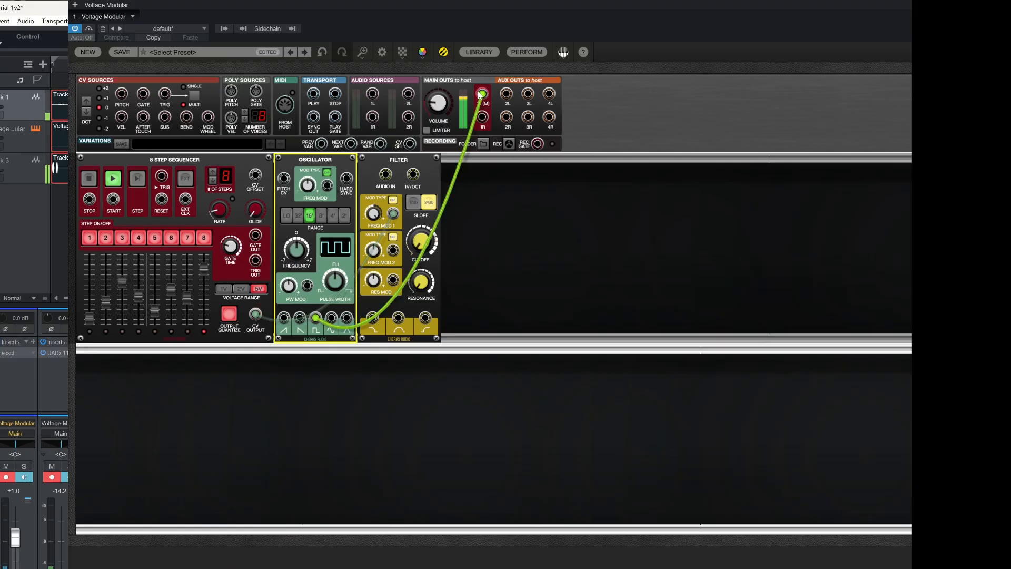
pyautogui.moveTo(480, 95); pyautogui.dragTo(386, 174)
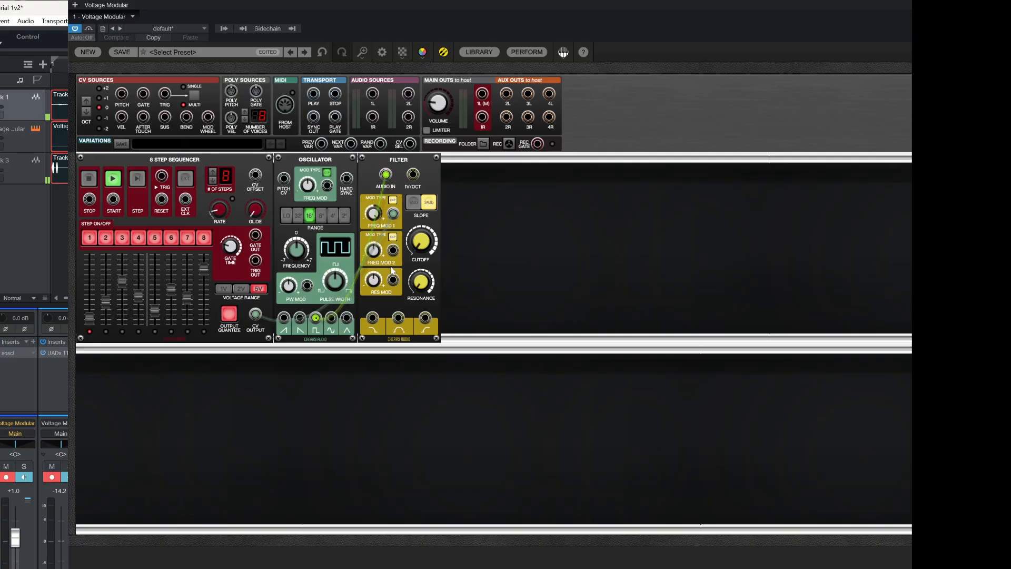
pyautogui.moveTo(372, 317); pyautogui.dragTo(482, 95)
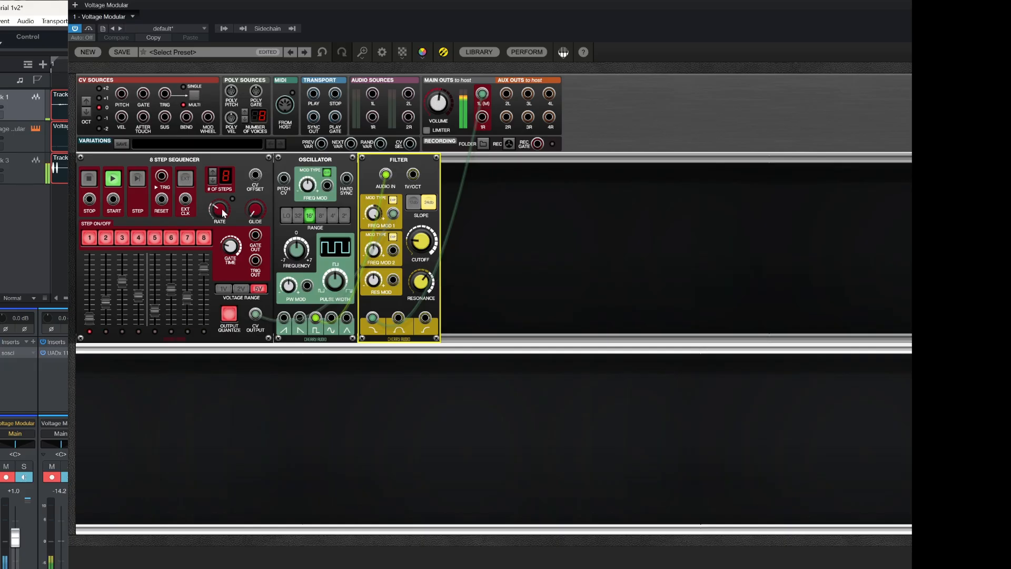
# - Set the sequencer's clock rate to 97.9 bpm, raise steps 3, 7 and 8, and drop steps 4, 5 and 6 to minimum
pyautogui.moveTo(223, 213)
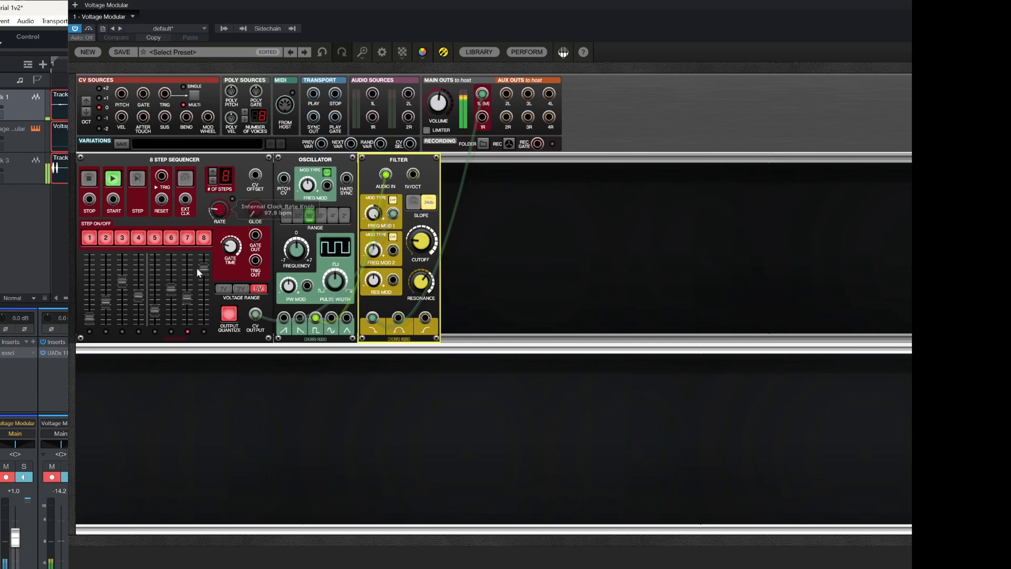
pyautogui.moveTo(204, 269); pyautogui.dragTo(204, 260)
pyautogui.moveTo(127, 289); pyautogui.dragTo(127, 254)
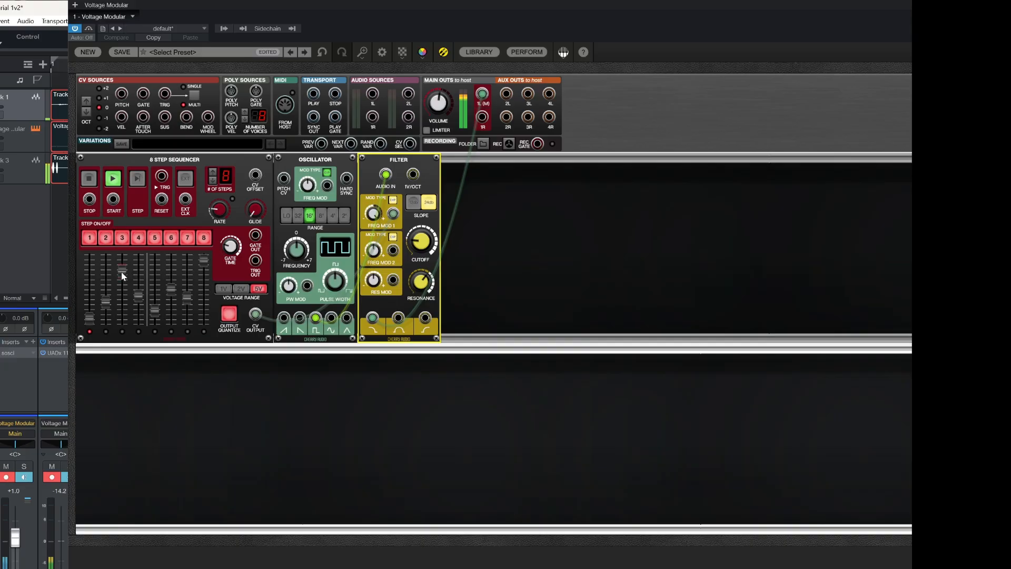
pyautogui.scroll(3, 122, 272)
pyautogui.moveTo(157, 312); pyautogui.dragTo(156, 361)
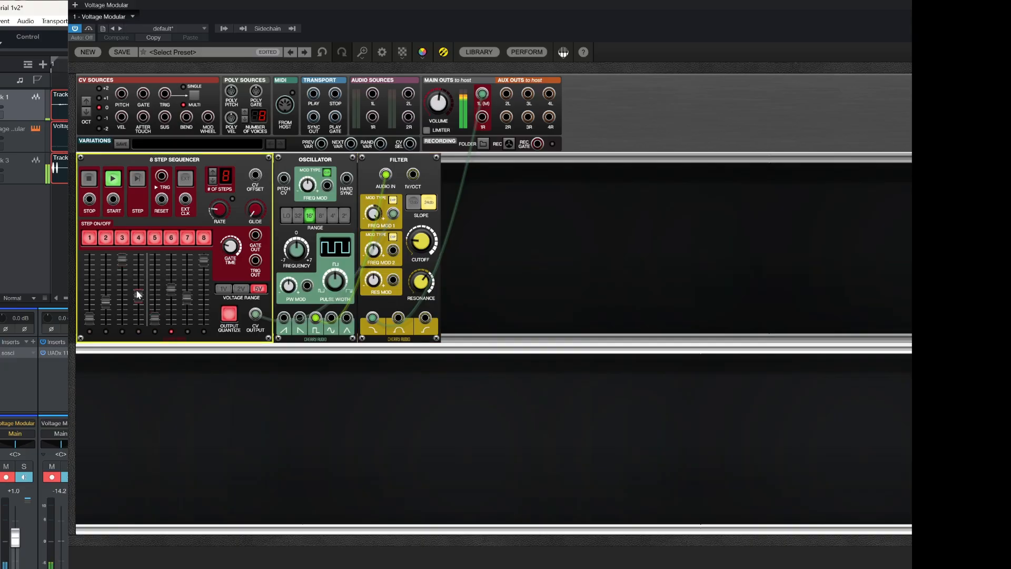
pyautogui.moveTo(136, 294); pyautogui.dragTo(142, 355)
pyautogui.moveTo(169, 290); pyautogui.dragTo(167, 361)
pyautogui.scroll(3, 183, 293)
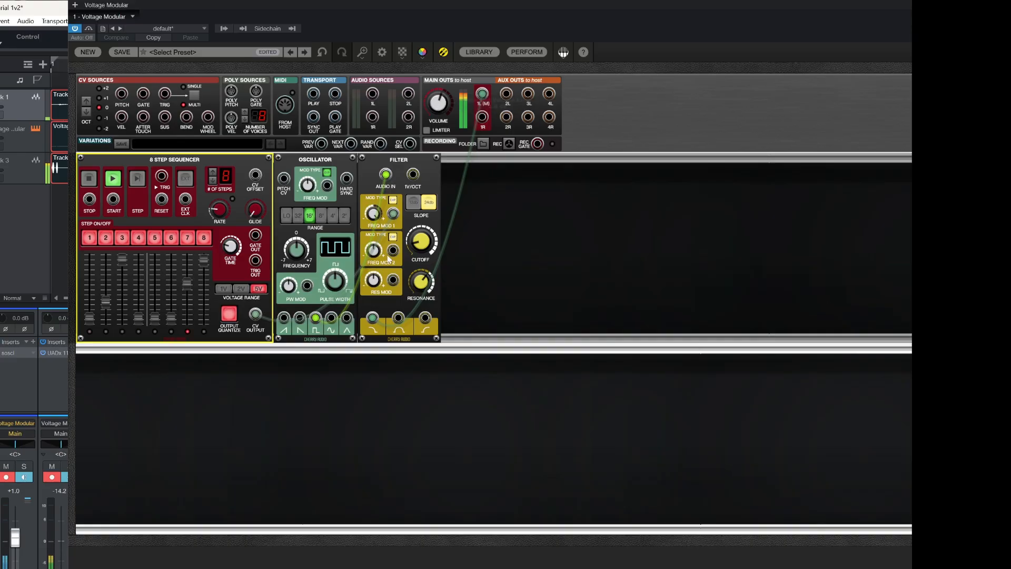
# - Try the filter's resonance at 94.9%, and turn the resonance and the main out volume back down
pyautogui.scroll(3, 415, 287)
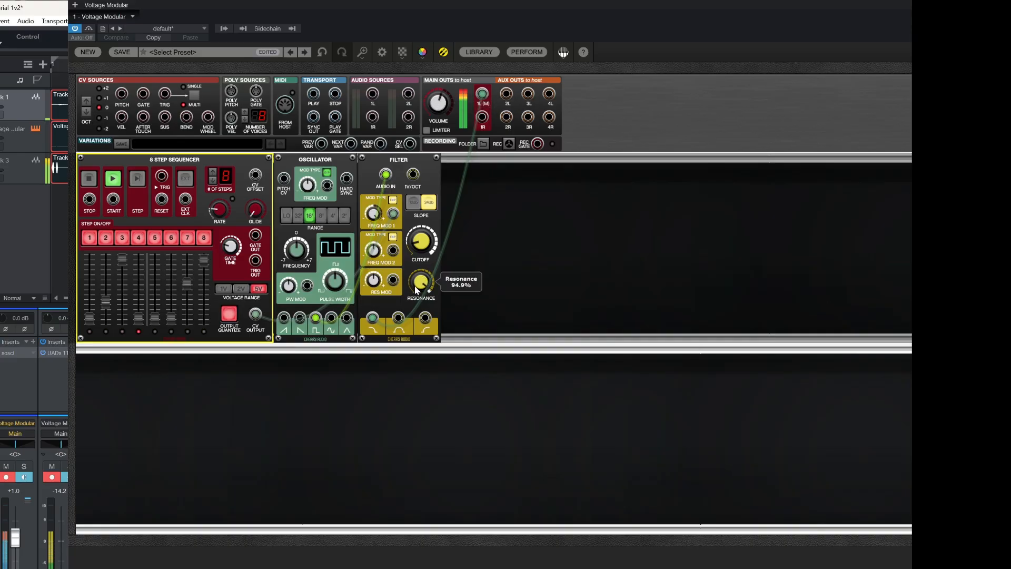
pyautogui.scroll(-3, 415, 288)
pyautogui.scroll(-3, 430, 112)
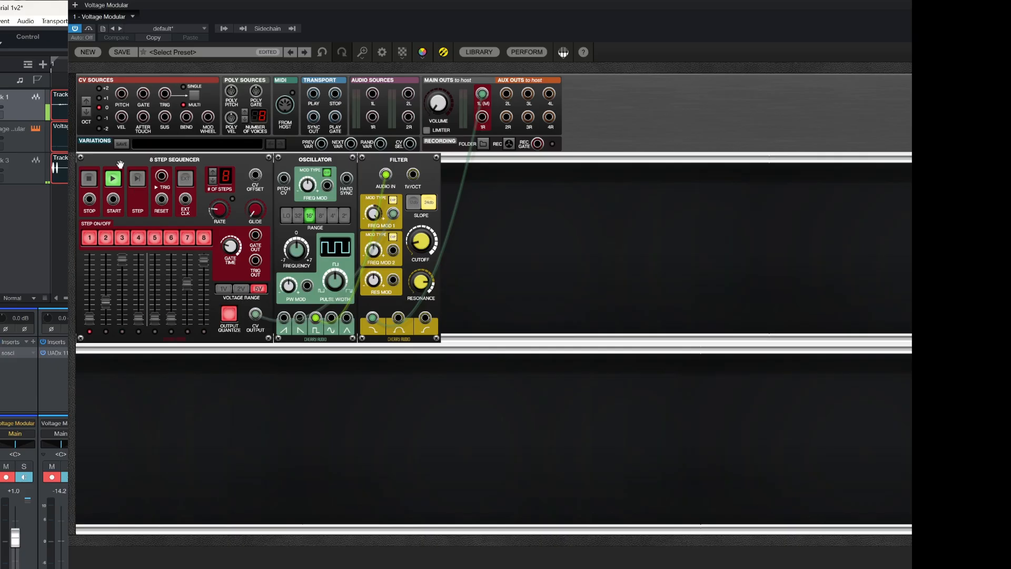
# - Duplicate the 8 Step Sequencer and move the copy into the lower cabinet, directly beneath the original
pyautogui.rightClick(120, 159)
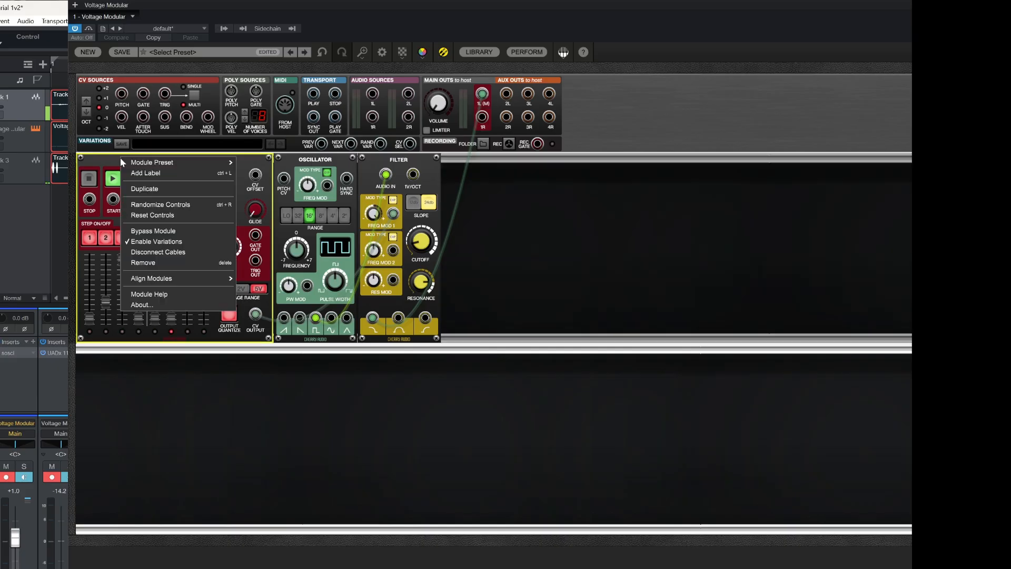
pyautogui.click(145, 189)
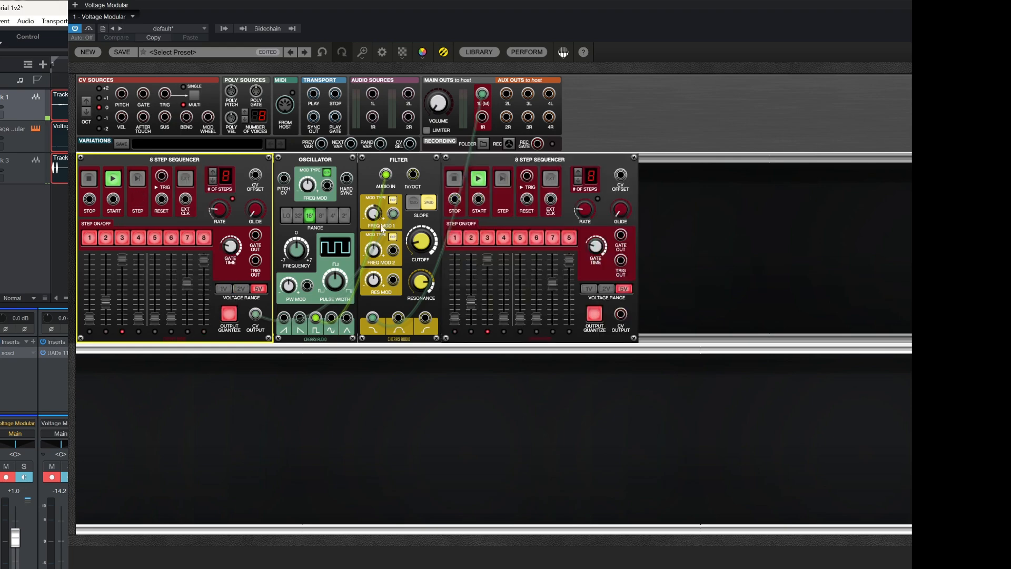
pyautogui.moveTo(533, 159); pyautogui.dragTo(181, 353)
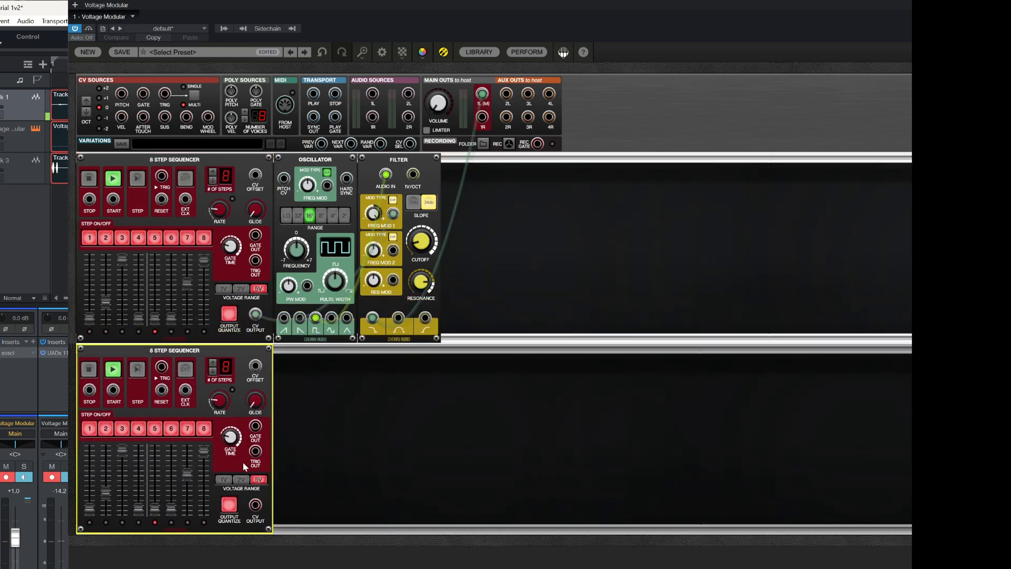
# - Patch the second sequencer's CV output to the oscillator's Pitch CV and reshape its step sliders into a different melody
pyautogui.moveTo(255, 505); pyautogui.dragTo(284, 179)
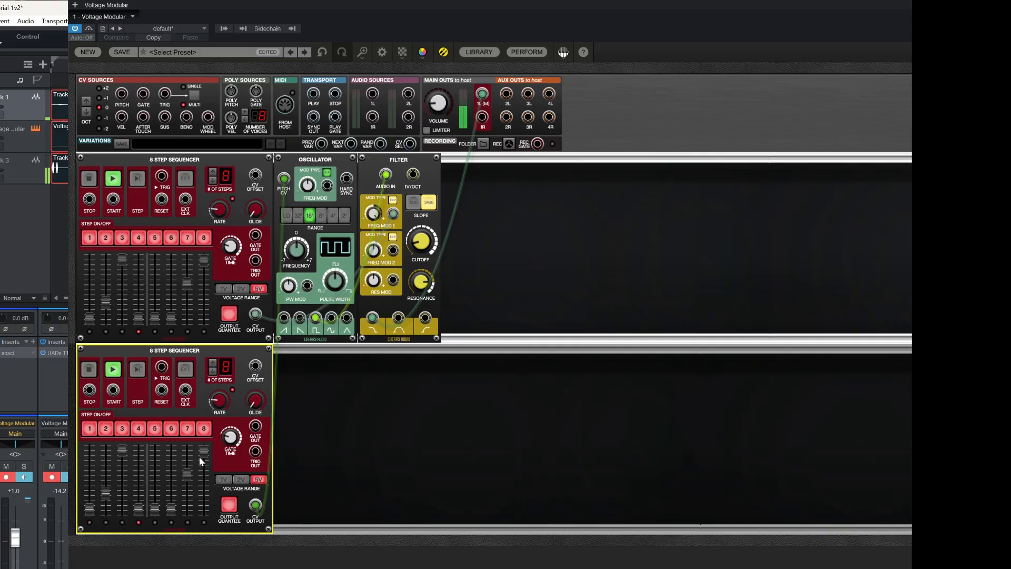
pyautogui.moveTo(208, 454); pyautogui.dragTo(186, 467)
pyautogui.moveTo(170, 506); pyautogui.dragTo(107, 478)
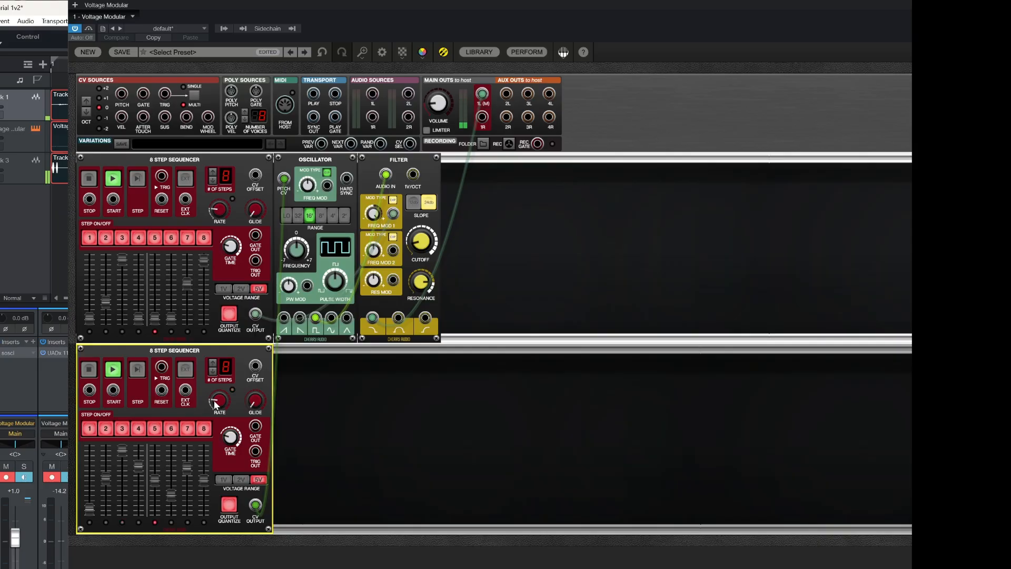
# - Audition the second sequencer's clock rate at 176.3 bpm and bring the rate back down
pyautogui.moveTo(214, 400)
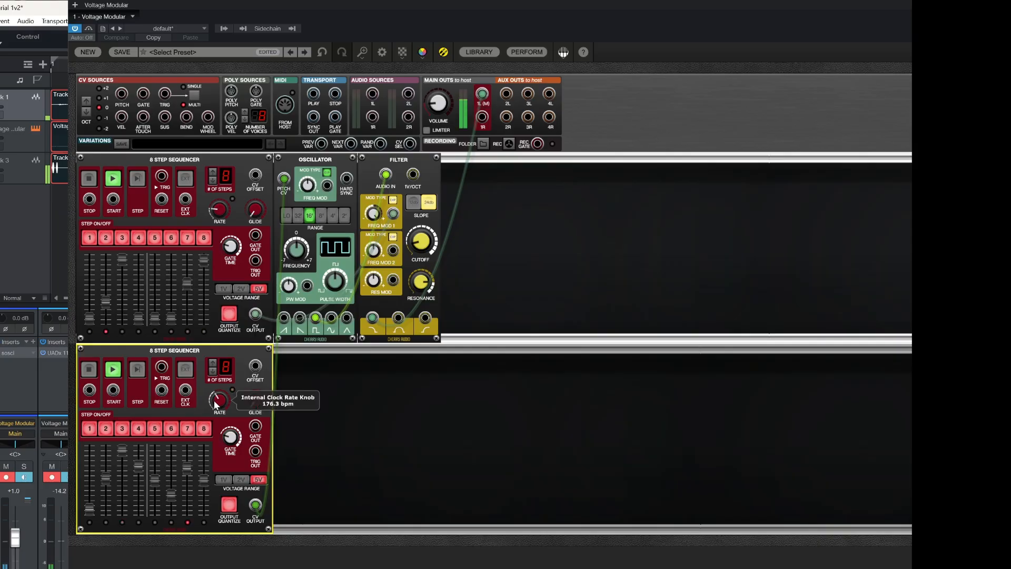
pyautogui.scroll(-10, 214, 400)
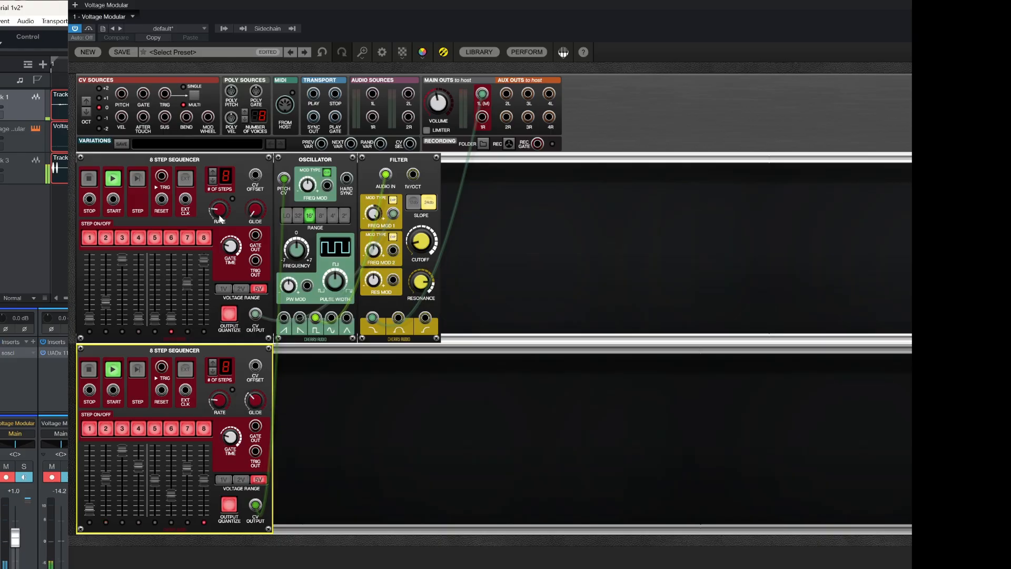
pyautogui.moveTo(220, 217)
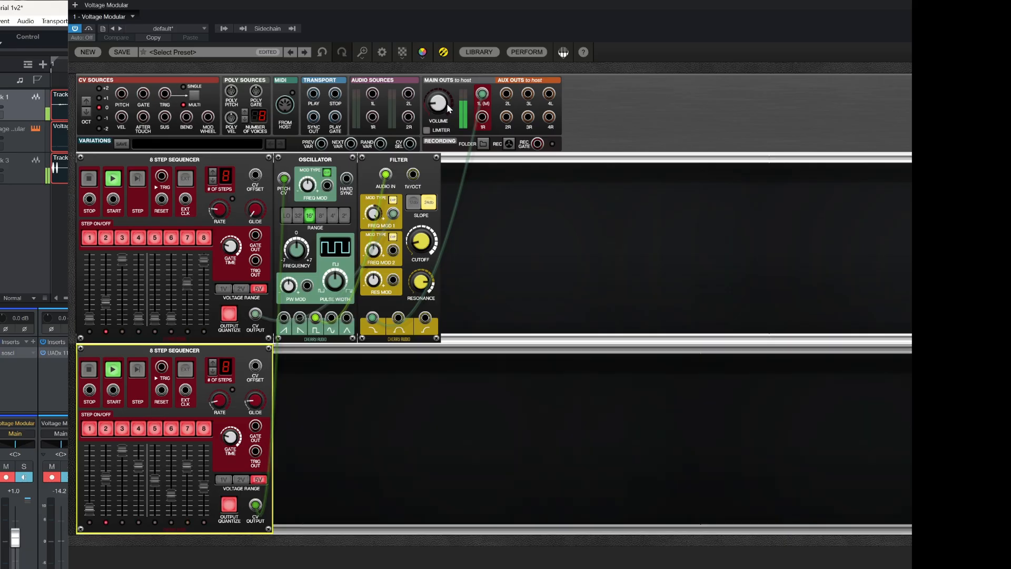
# - Raise the main out volume to audition the patch, and turn it down again
pyautogui.moveTo(447, 104)
pyautogui.moveTo(274, 187); pyautogui.dragTo(284, 181)
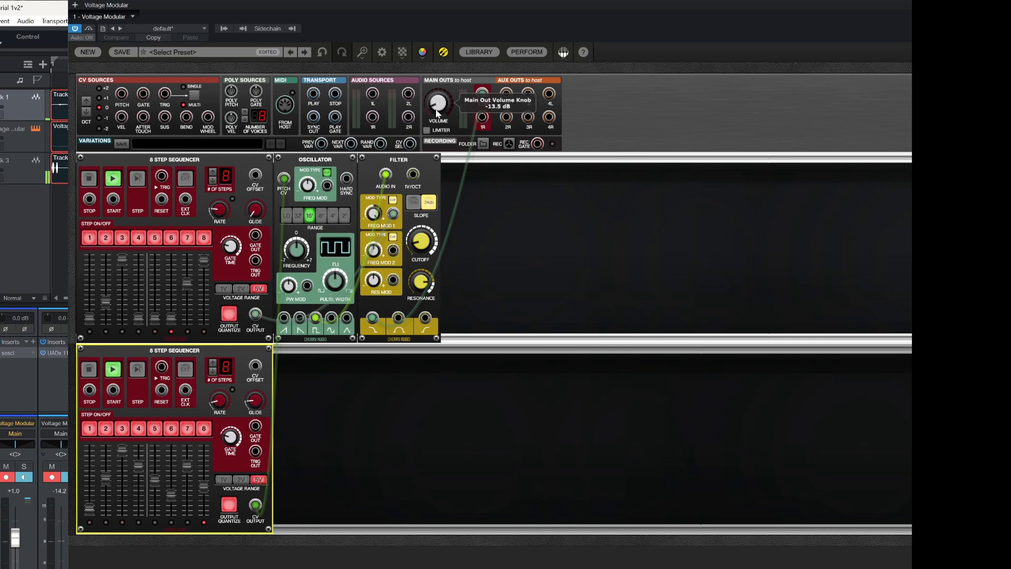
pyautogui.scroll(7, 436, 113)
pyautogui.scroll(-10, 436, 113)
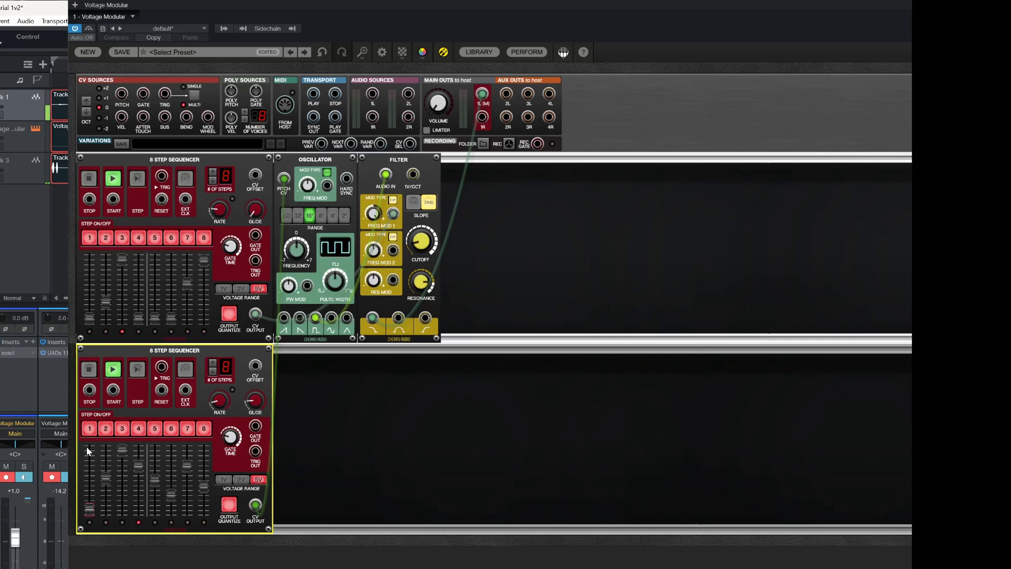
# - Duplicate the second 8 Step Sequencer so a third one sits beside it in the lower cabinet
pyautogui.rightClick(112, 351)
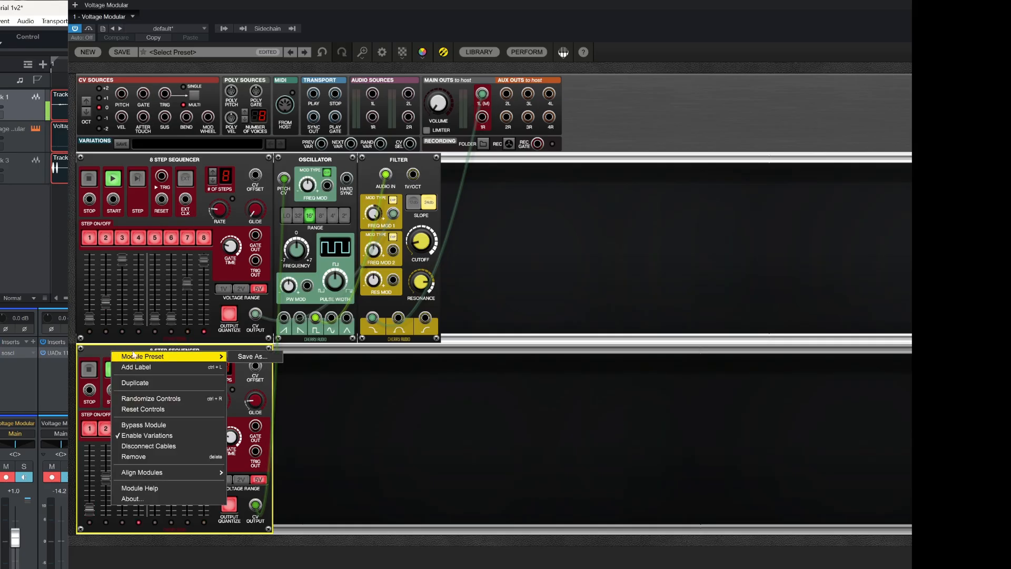
pyautogui.moveTo(170, 357)
pyautogui.click(140, 382)
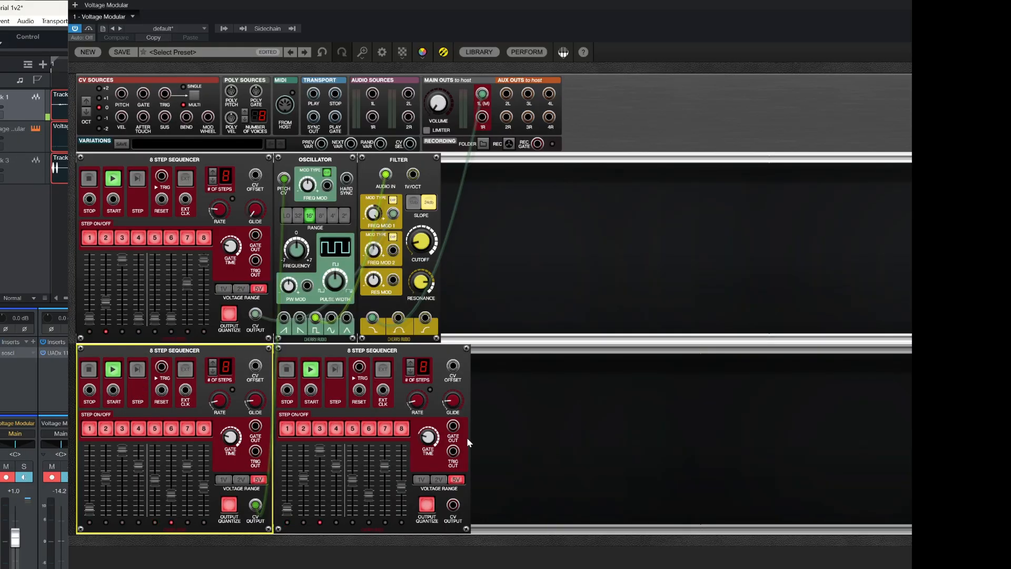
pyautogui.rightClick(487, 269)
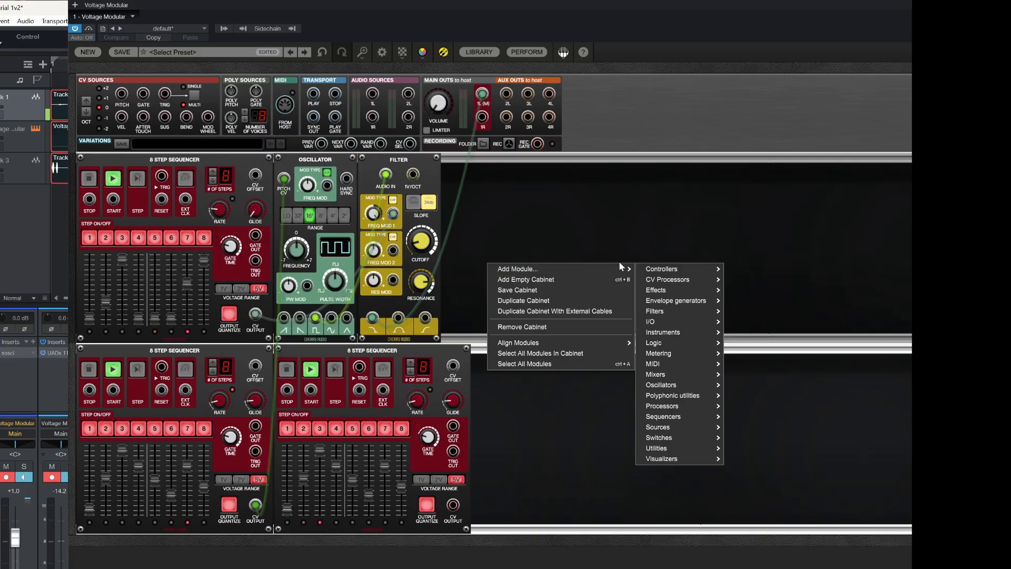
pyautogui.moveTo(622, 269)
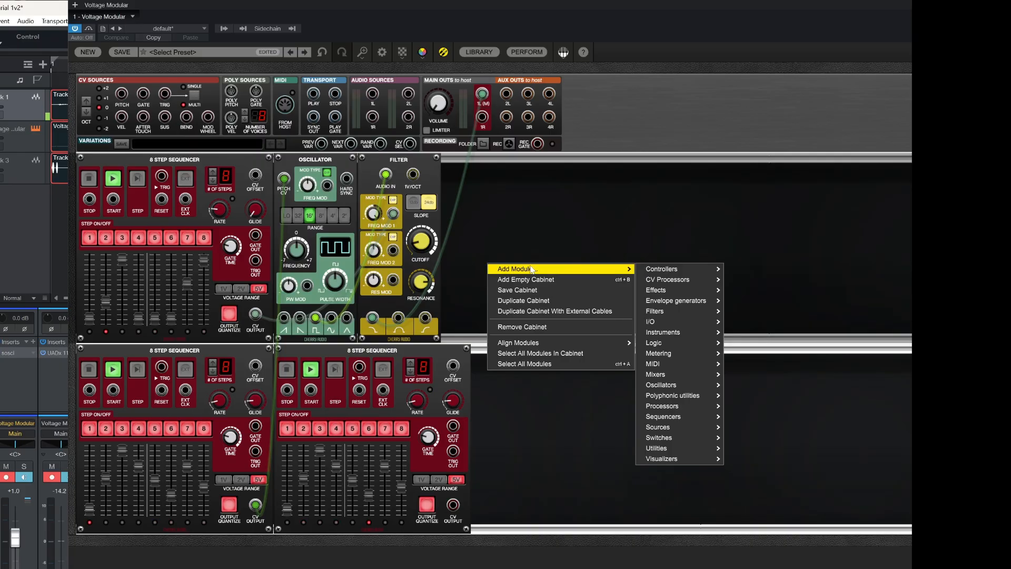
pyautogui.click(615, 200)
# - Stop all three 8 Step Sequencers
pyautogui.click(89, 179)
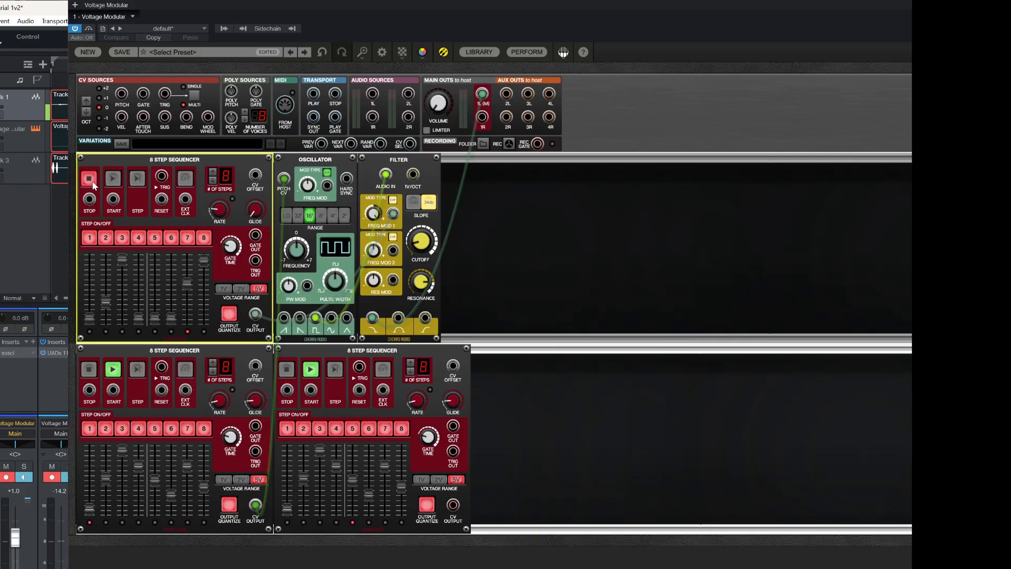
pyautogui.click(90, 376)
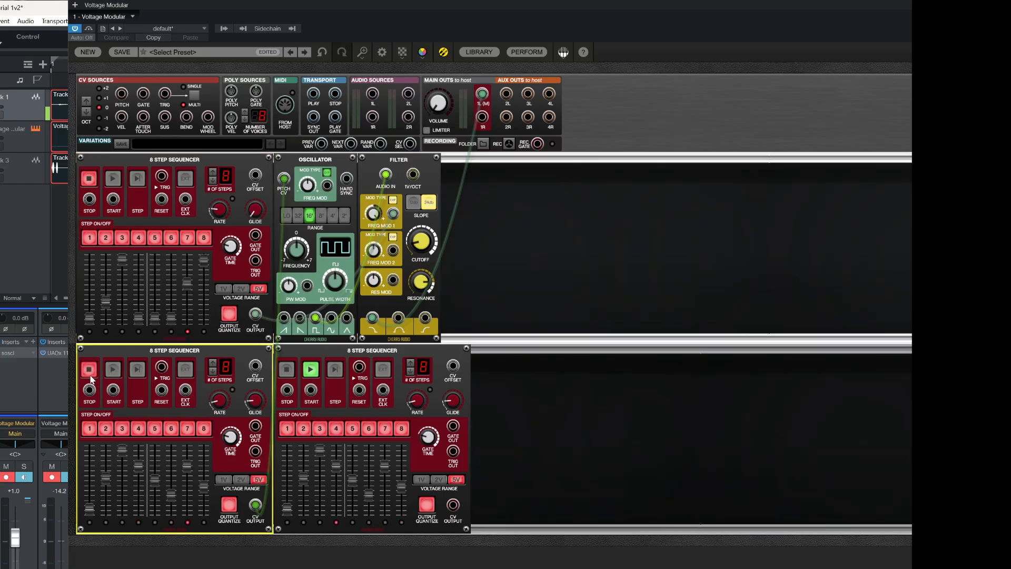
pyautogui.click(286, 372)
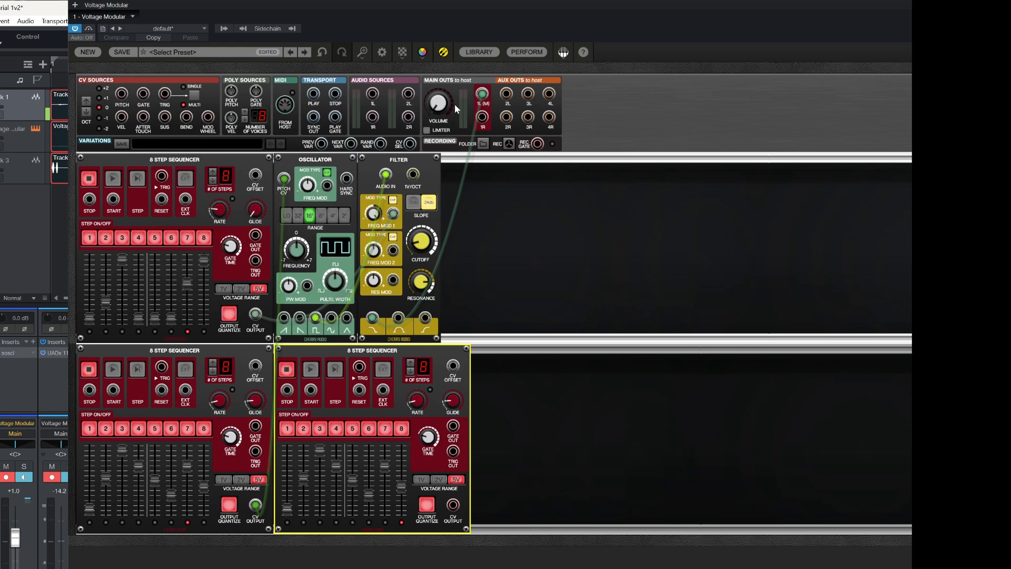
# - Add a Switch-8 module beside the Filter in the upper cabinet
pyautogui.rightClick(478, 236)
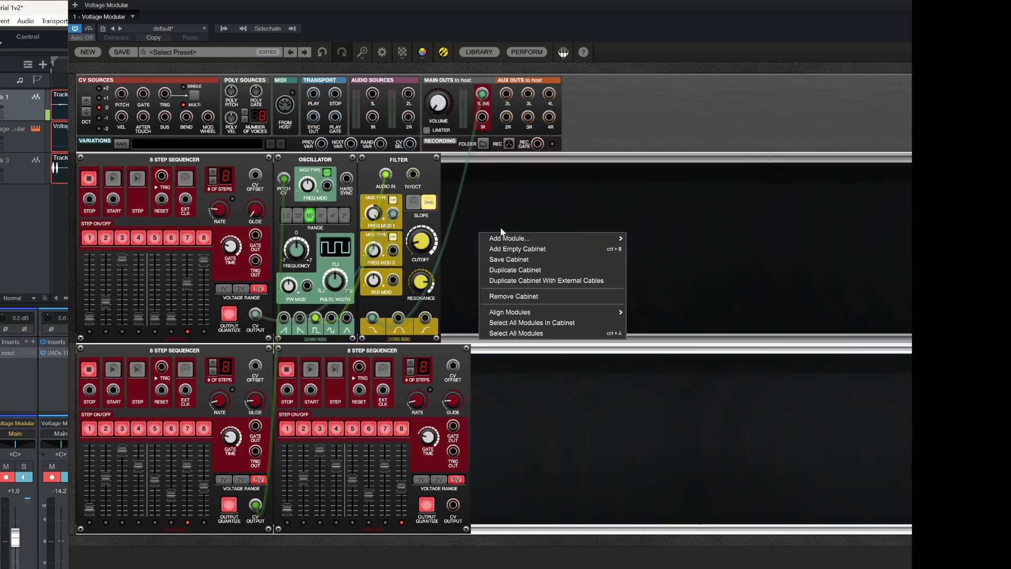
pyautogui.moveTo(536, 241)
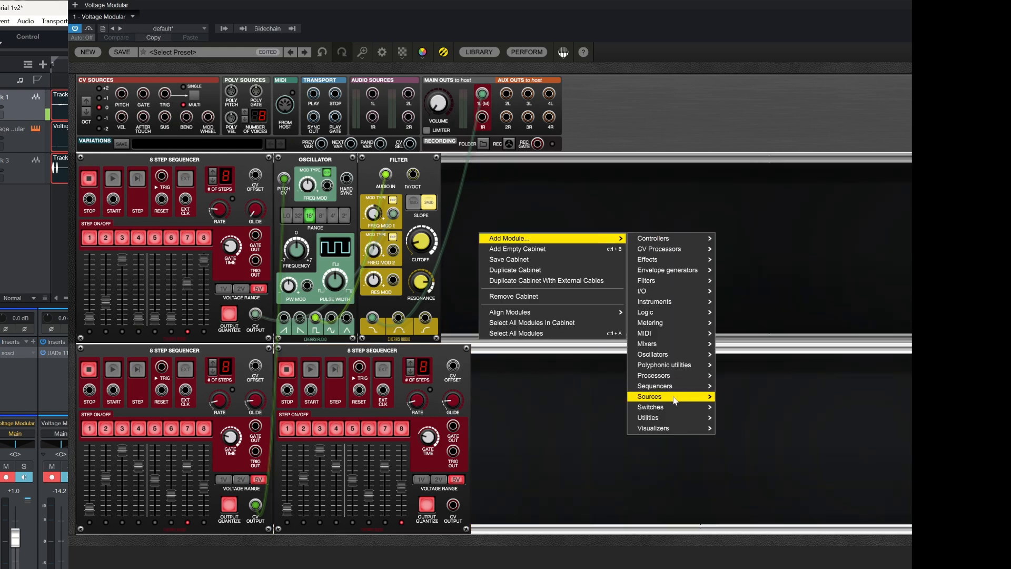
pyautogui.moveTo(670, 408)
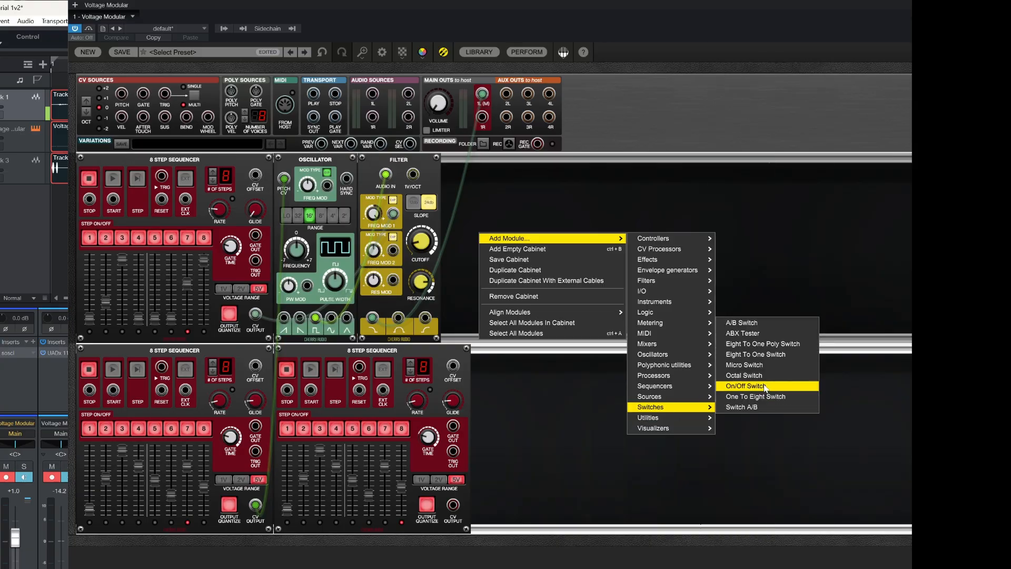
pyautogui.click(779, 355)
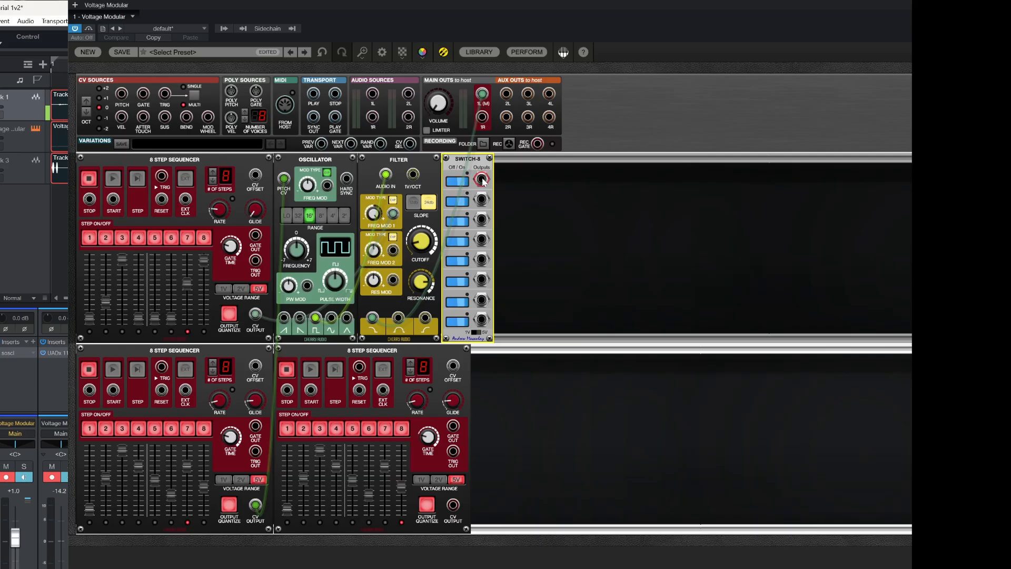
# - Patch the Switch-8's first output to the Start inputs of all three sequencers
pyautogui.moveTo(481, 179); pyautogui.dragTo(112, 205)
pyautogui.moveTo(480, 182)
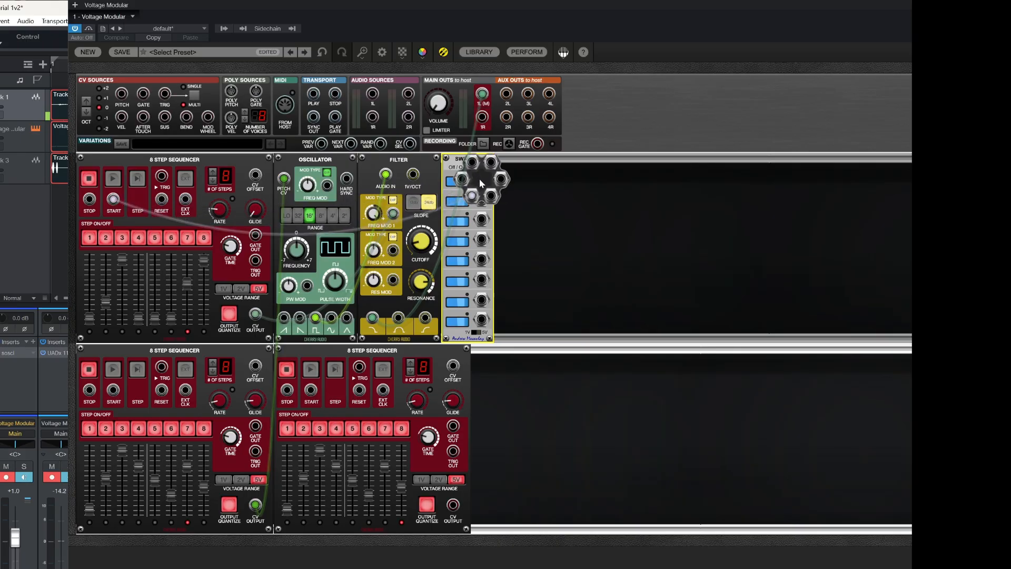
pyautogui.moveTo(491, 195); pyautogui.dragTo(113, 390)
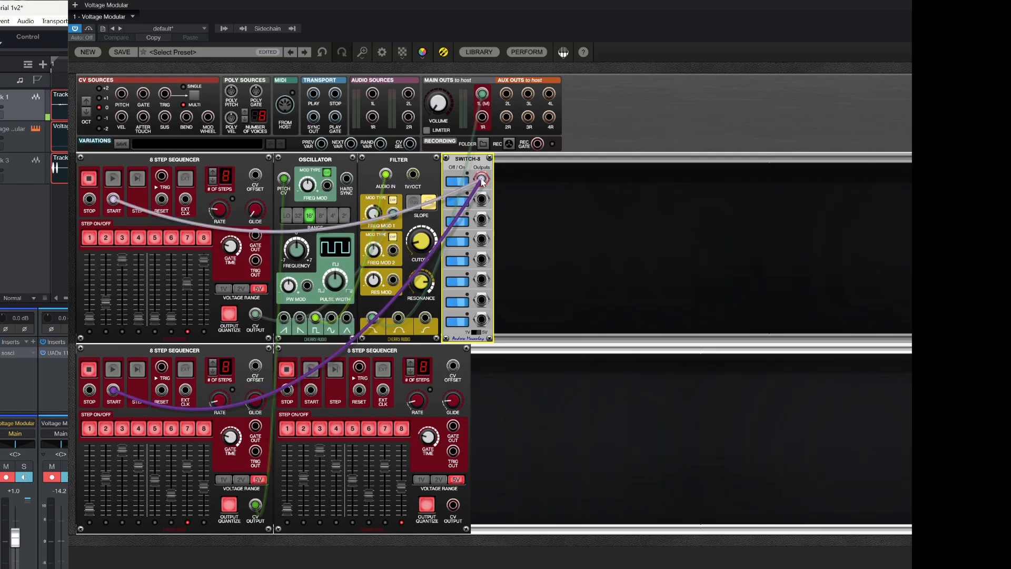
pyautogui.moveTo(481, 182)
pyautogui.moveTo(491, 196); pyautogui.dragTo(310, 390)
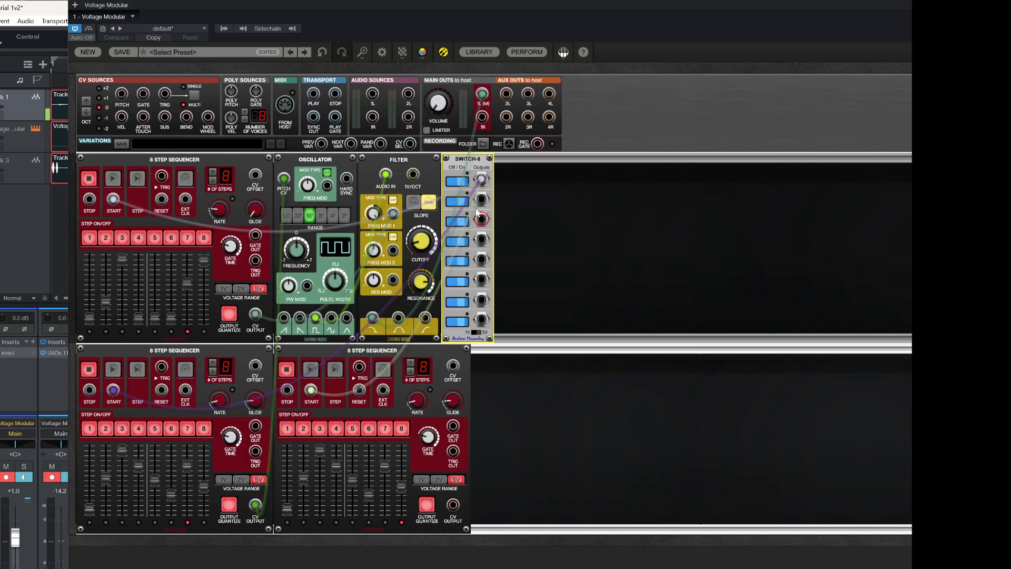
# - Patch the Switch-8's second output to the Stop inputs of all three sequencers
pyautogui.moveTo(480, 217); pyautogui.dragTo(90, 199)
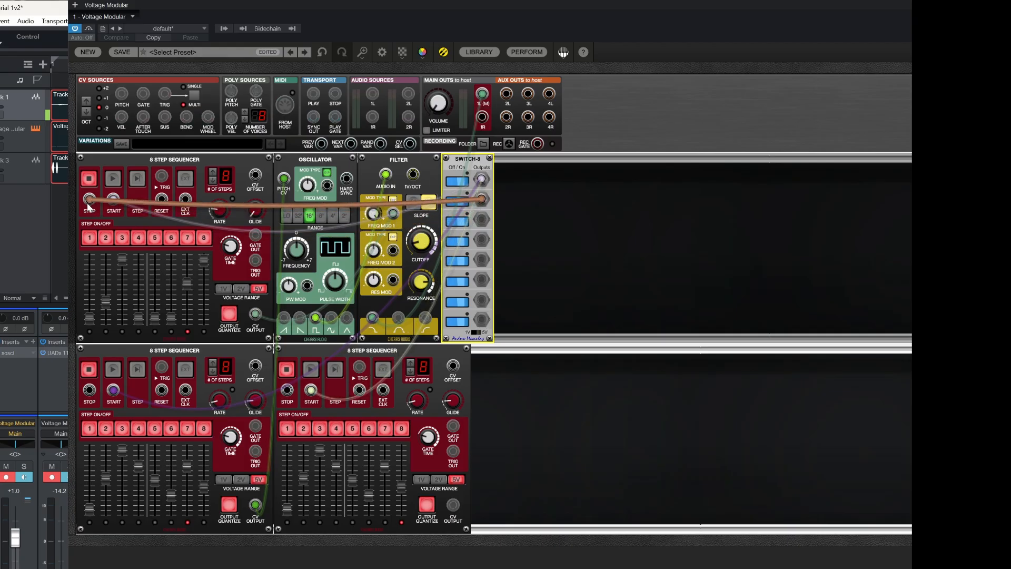
pyautogui.click(483, 201)
pyautogui.moveTo(488, 220); pyautogui.dragTo(90, 390)
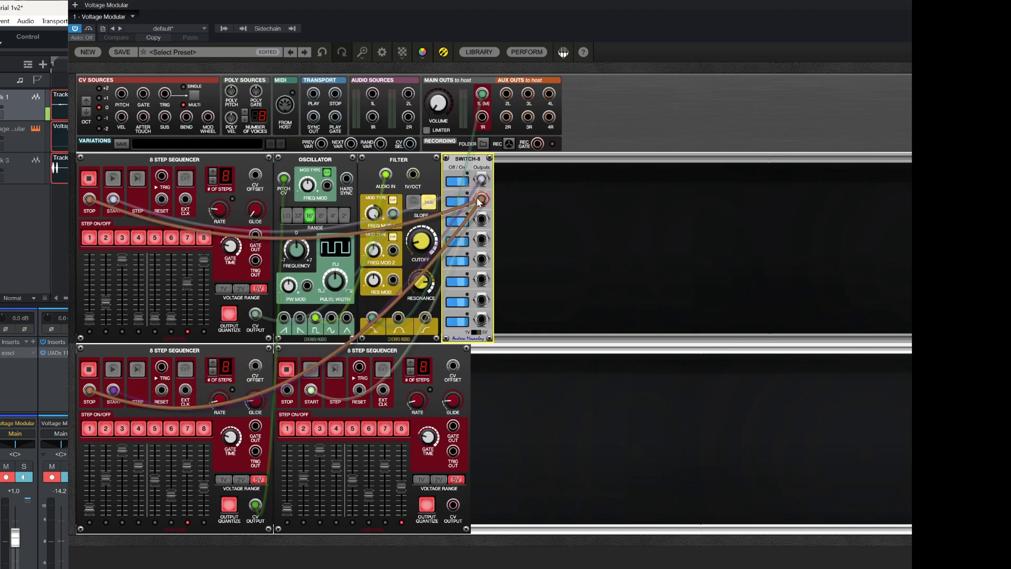
pyautogui.click(482, 199)
pyautogui.moveTo(496, 219); pyautogui.dragTo(287, 391)
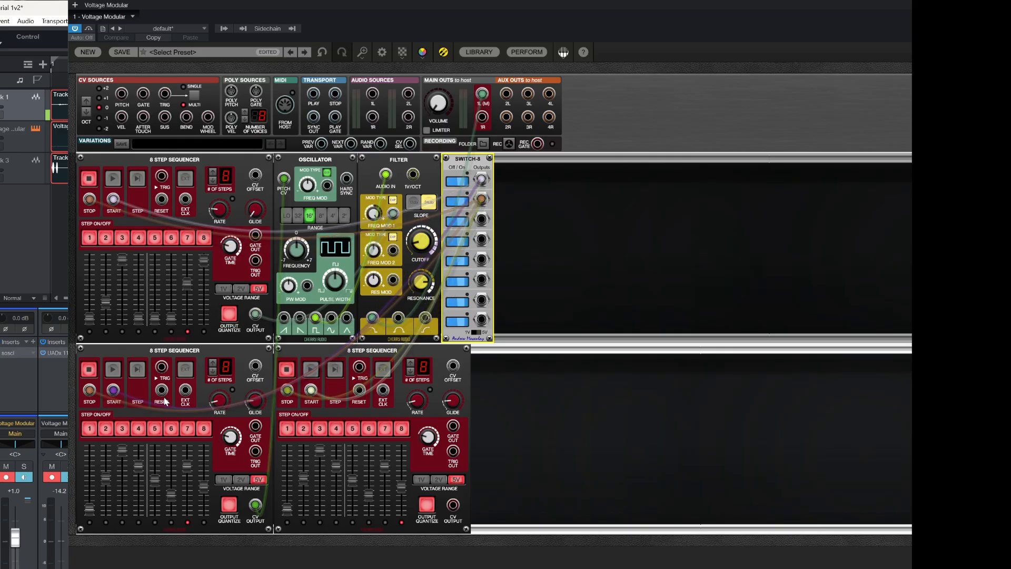
# - Advance all three sequencers to step 1 and test starting and stopping them together with the Switch-8's first two switches
pyautogui.click(138, 371)
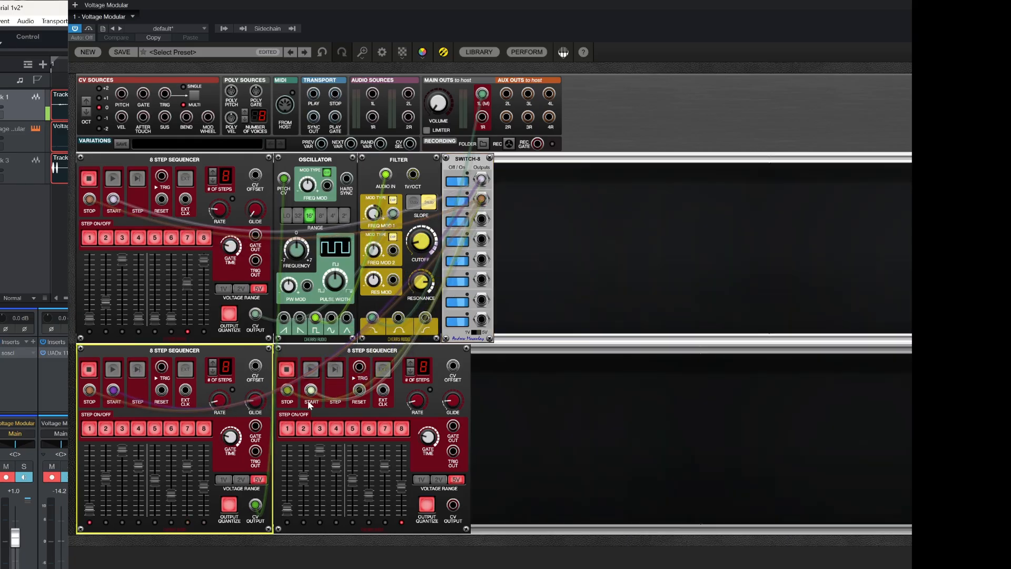
pyautogui.click(333, 372)
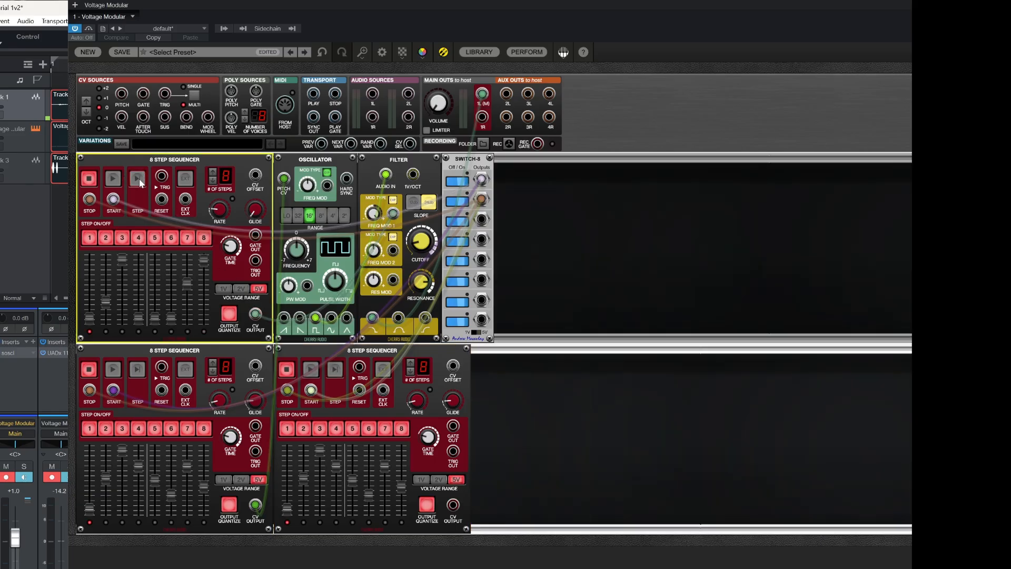
pyautogui.click(466, 181)
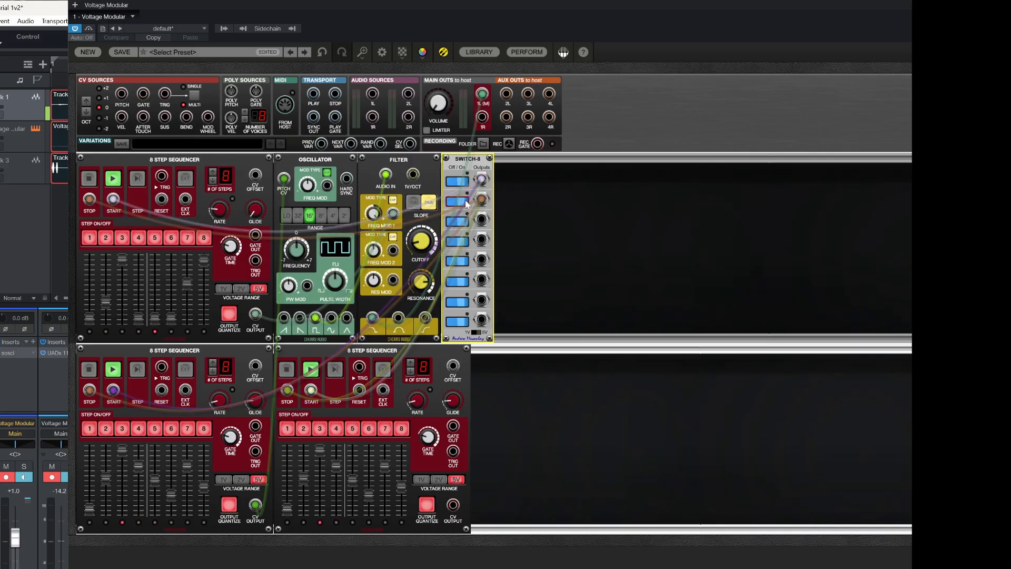
pyautogui.press('space')
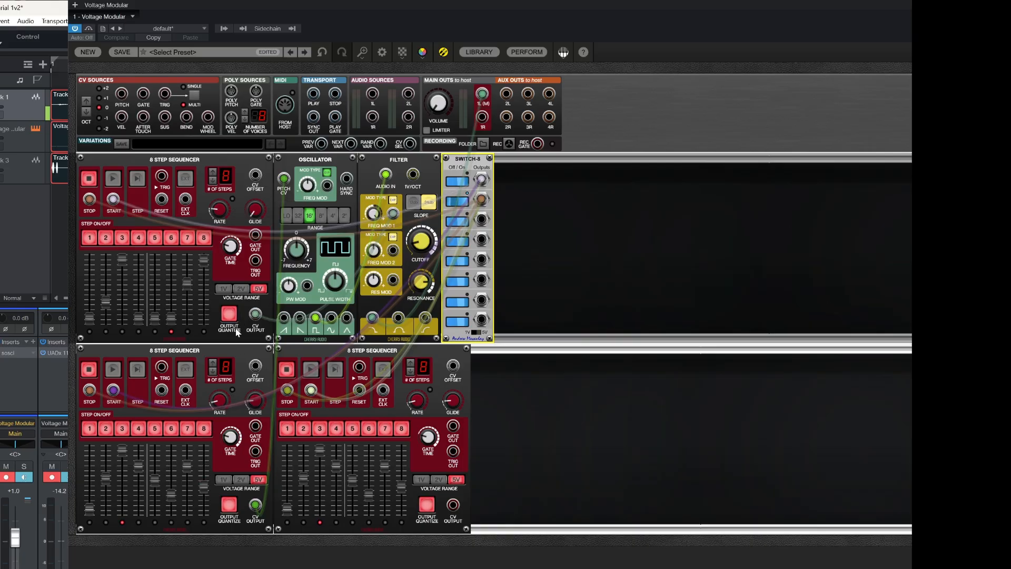
pyautogui.click(218, 210)
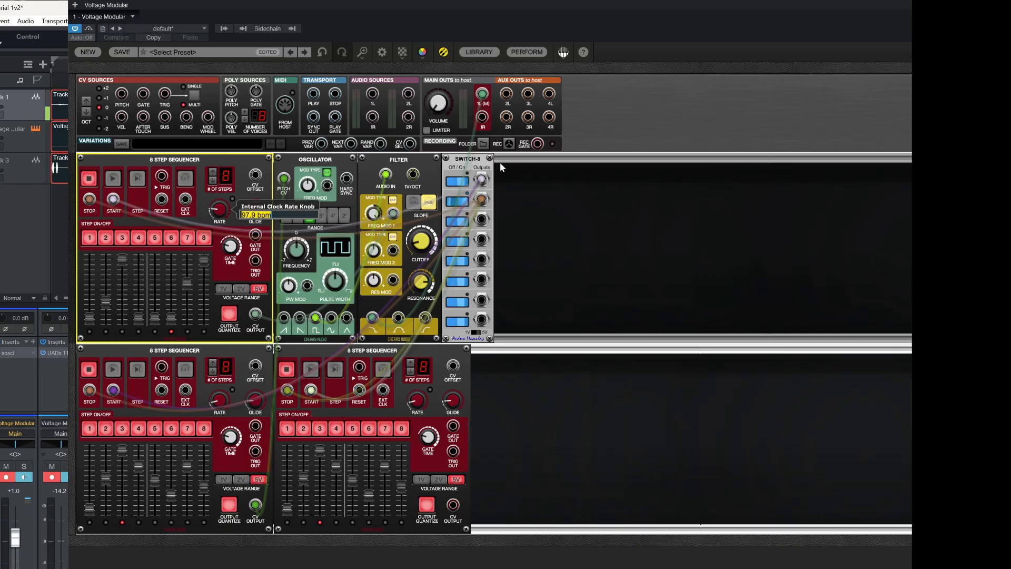
pyautogui.click(456, 200)
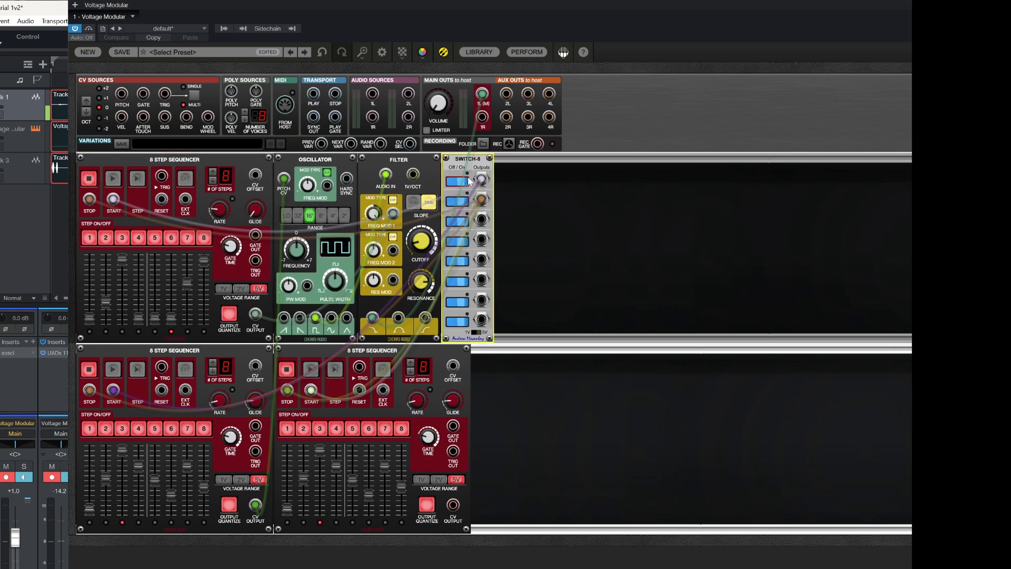
pyautogui.press('space')
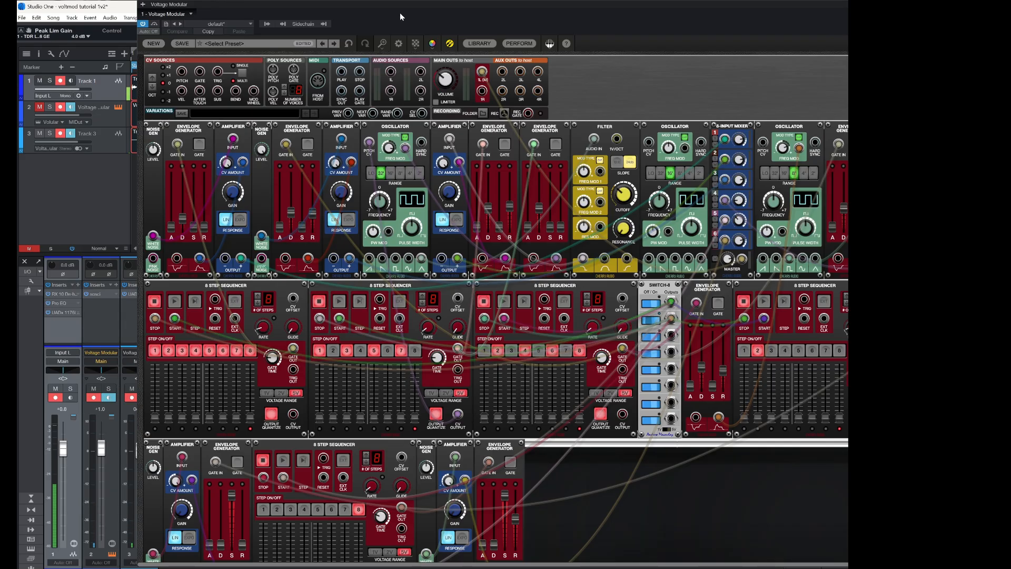
# - Look over the larger patch's cabinets, from the oscillators, envelope generators and mixer down to the sequencers and their cabling
pyautogui.moveTo(378, 4); pyautogui.dragTo(374, 2)
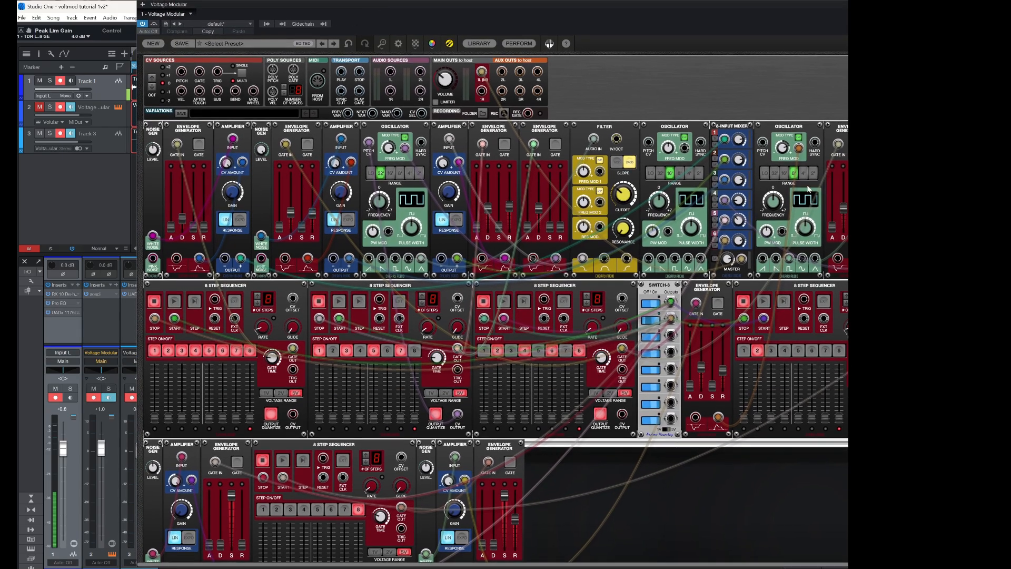
pyautogui.scroll(-2, 689, 514)
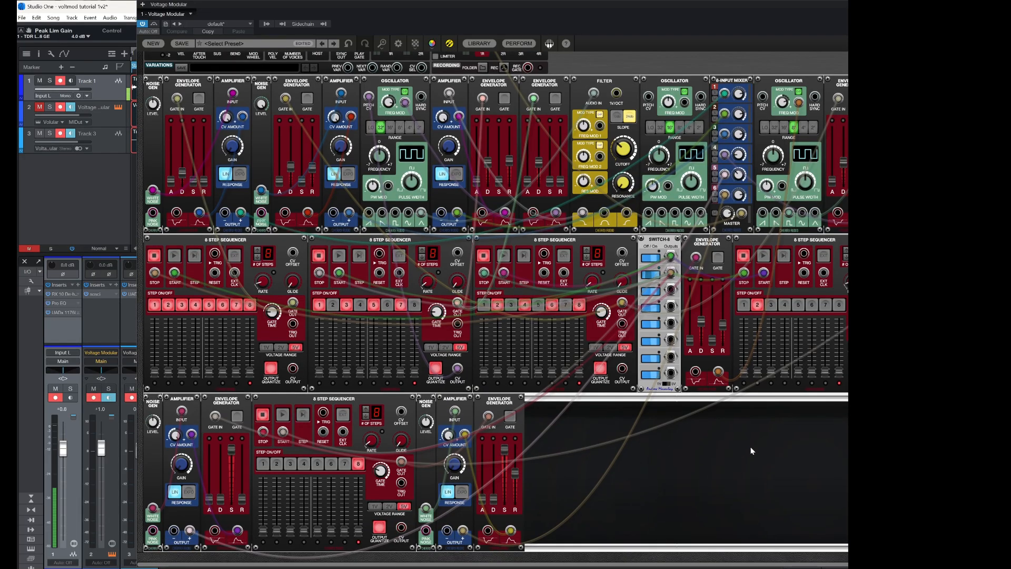
pyautogui.scroll(1, 750, 447)
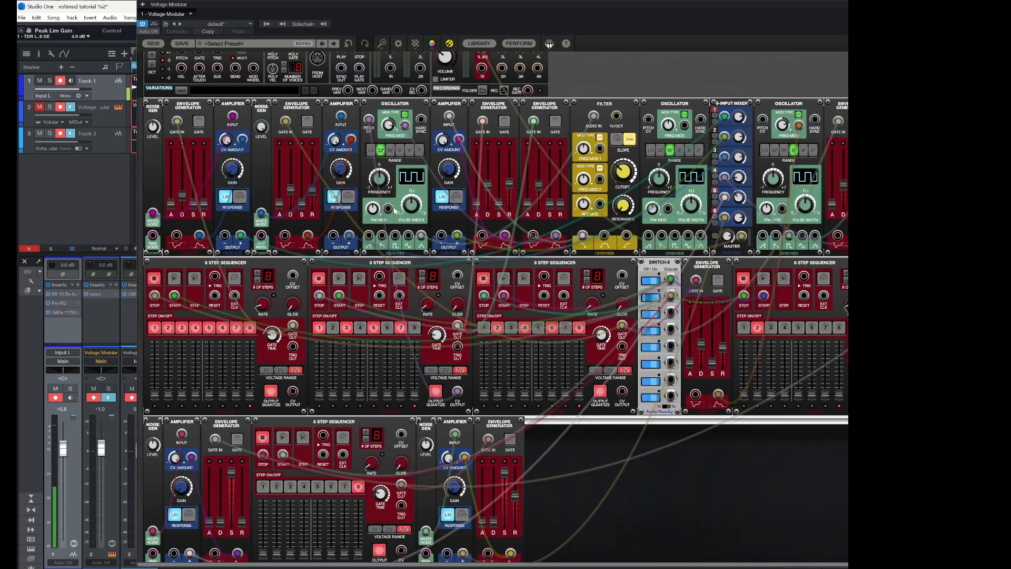
pyautogui.scroll(2, 394, 211)
pyautogui.scroll(-1, 417, 215)
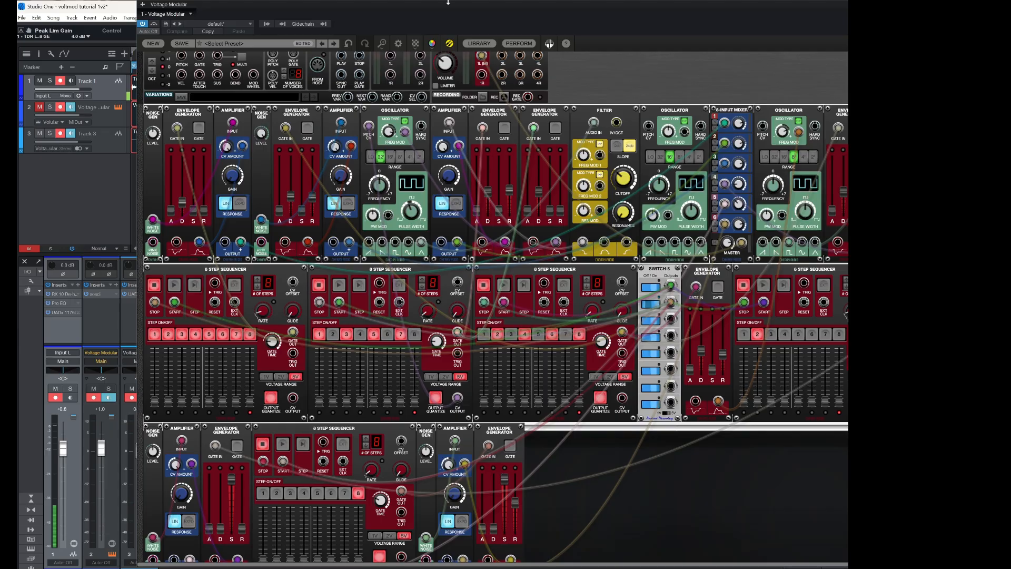
pyautogui.scroll(1, 361, 83)
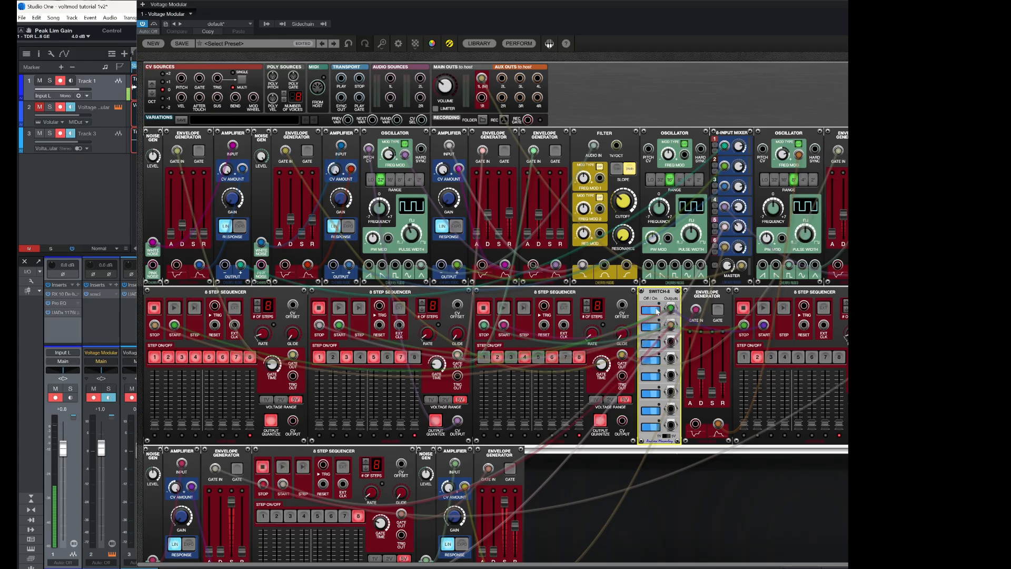
# - Audition the larger patch by starting, stopping and restarting its sequencers together from the Switch-8
pyautogui.press('space')
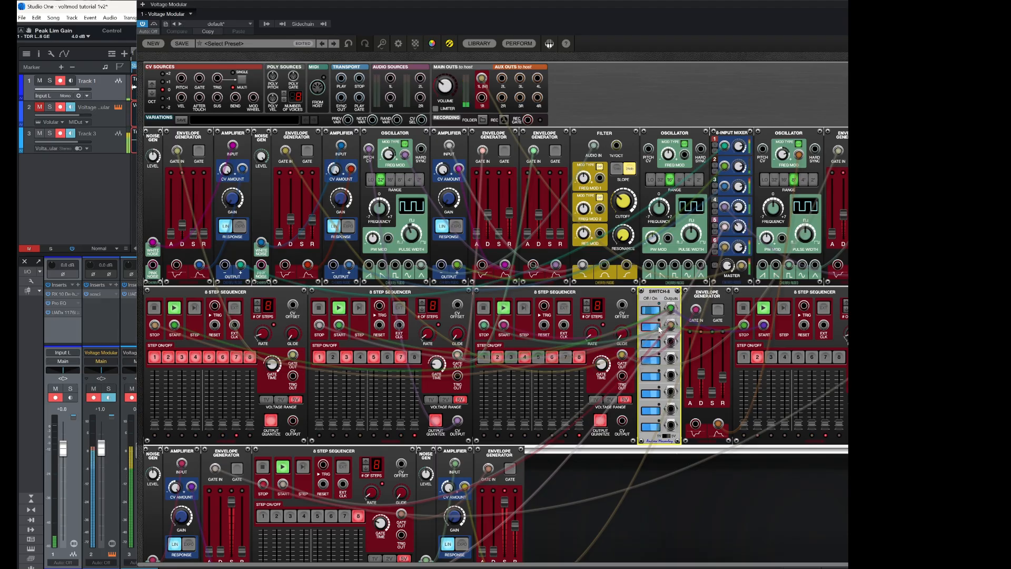
pyautogui.press('space')
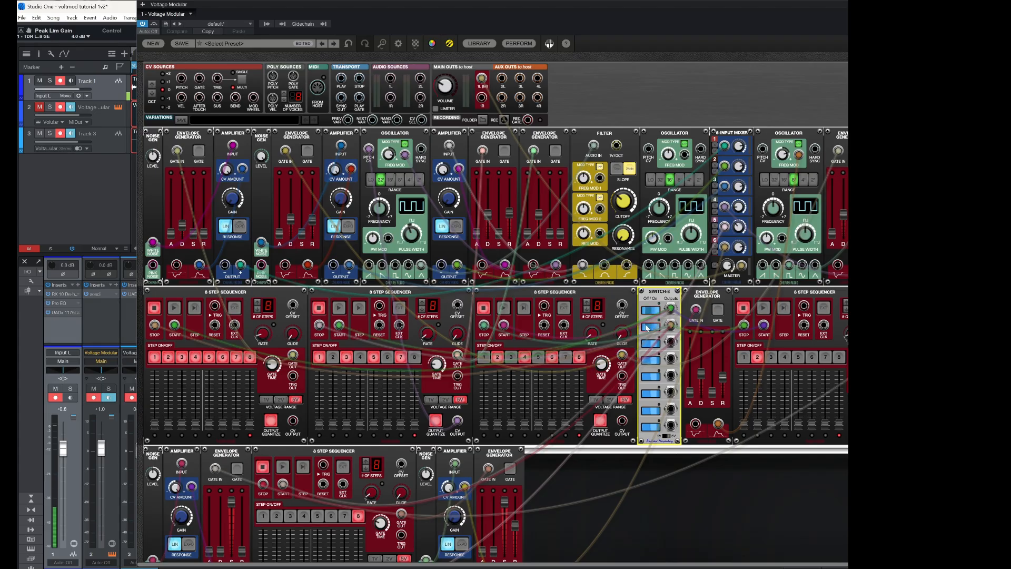
pyautogui.press('space')
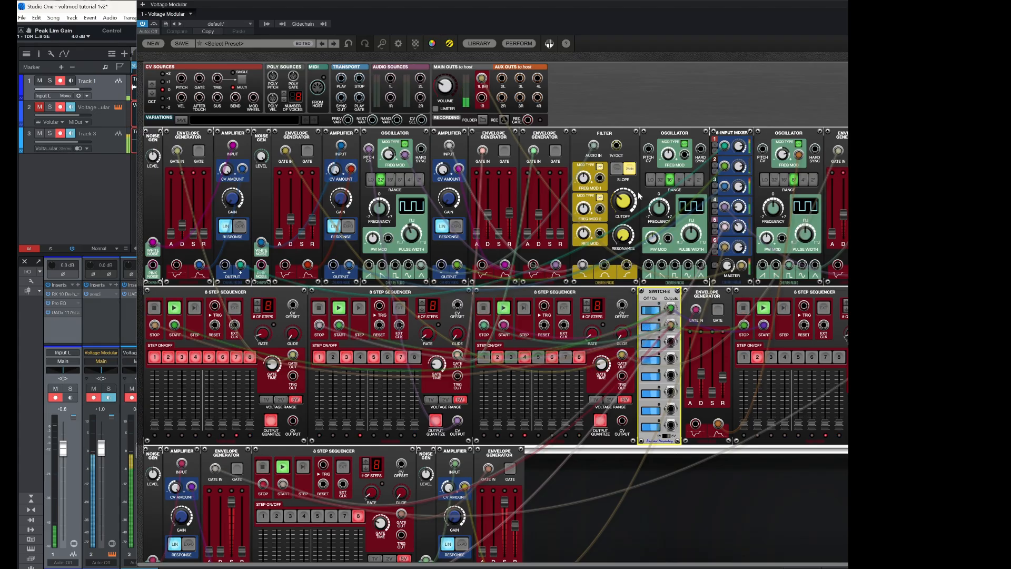
# - Solo the 6-Input Mixer's first channel and trace the first sequencer's Gate Out to the noise voice's Envelope Generator
pyautogui.click(717, 149)
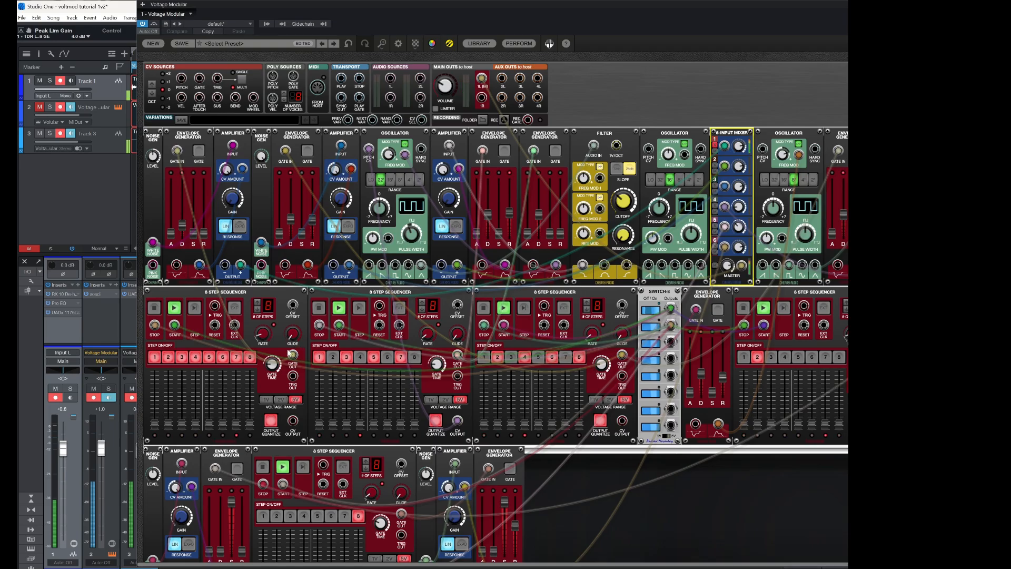
pyautogui.moveTo(291, 354); pyautogui.dragTo(178, 152)
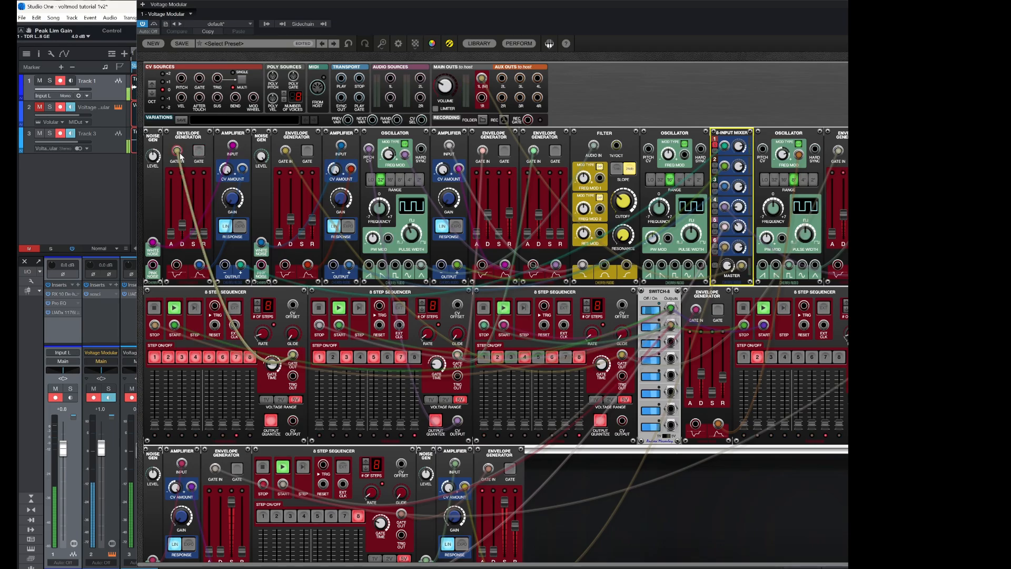
pyautogui.moveTo(182, 229)
pyautogui.mouseDown()
pyautogui.moveTo(186, 205)
pyautogui.moveTo(193, 228)
pyautogui.mouseUp()
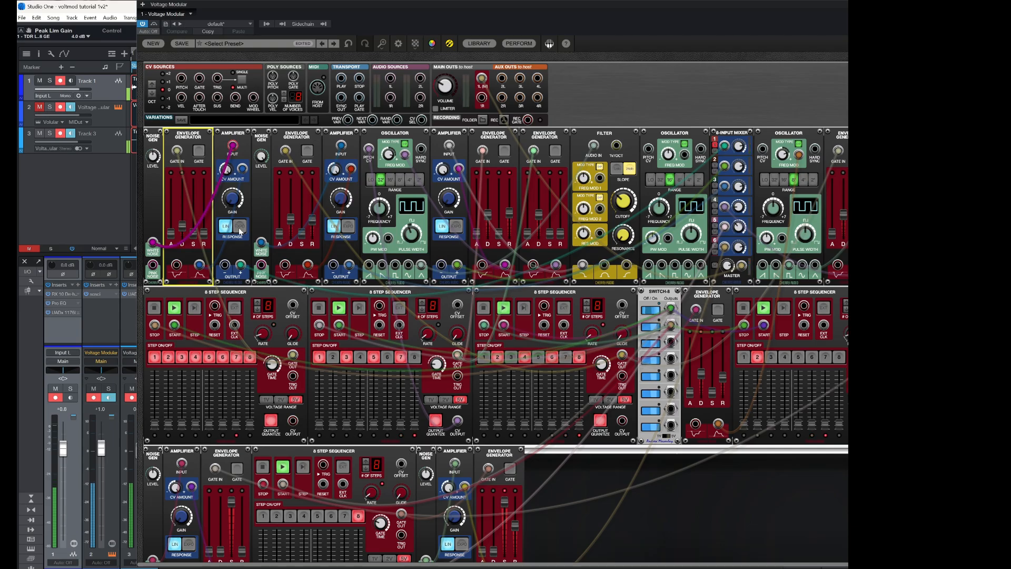
# - Solo the 6-Input Mixer's second channel and examine its voice from the first Oscillator to the Envelope Generator beside the Filter
pyautogui.click(717, 149)
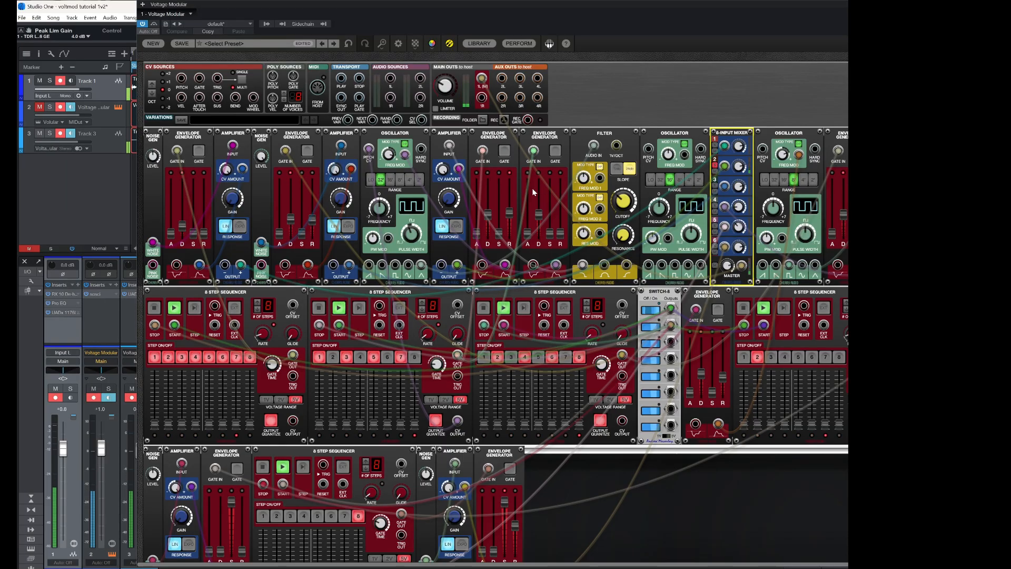
pyautogui.click(387, 134)
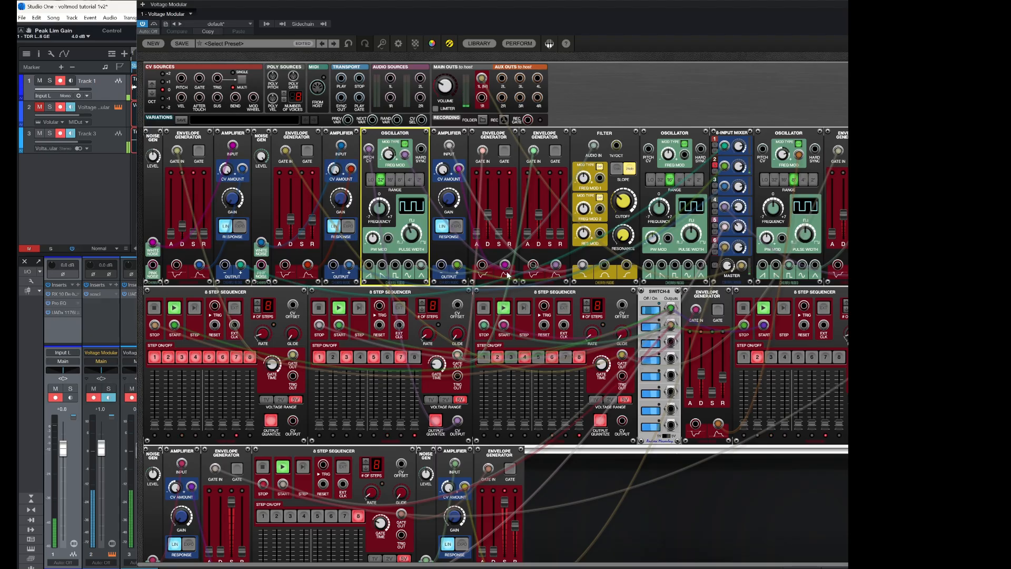
pyautogui.click(536, 213)
pyautogui.moveTo(537, 215)
pyautogui.mouseDown()
pyautogui.moveTo(538, 196)
pyautogui.moveTo(542, 217)
pyautogui.mouseUp()
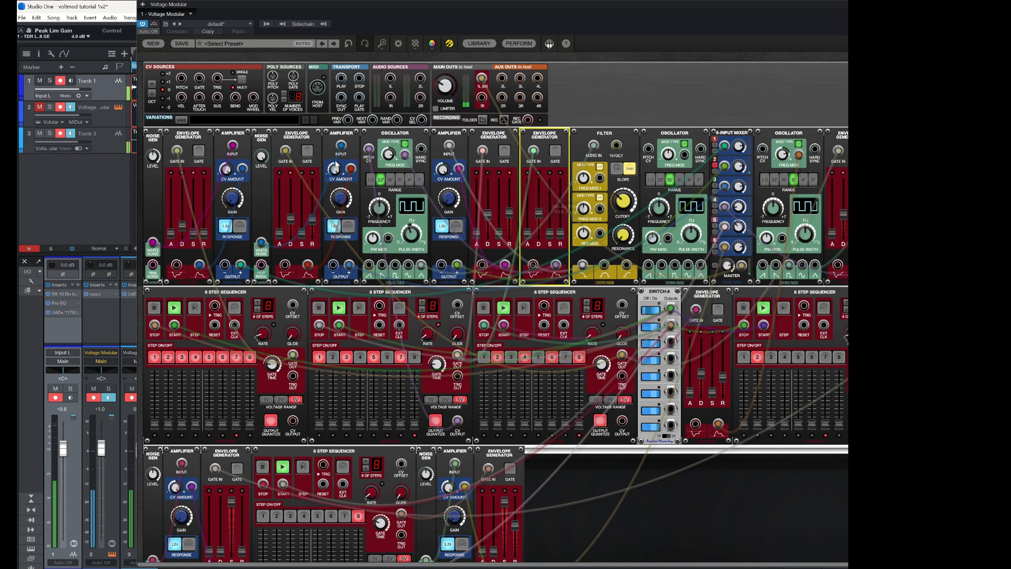
pyautogui.moveTo(386, 156)
pyautogui.moveTo(444, 87)
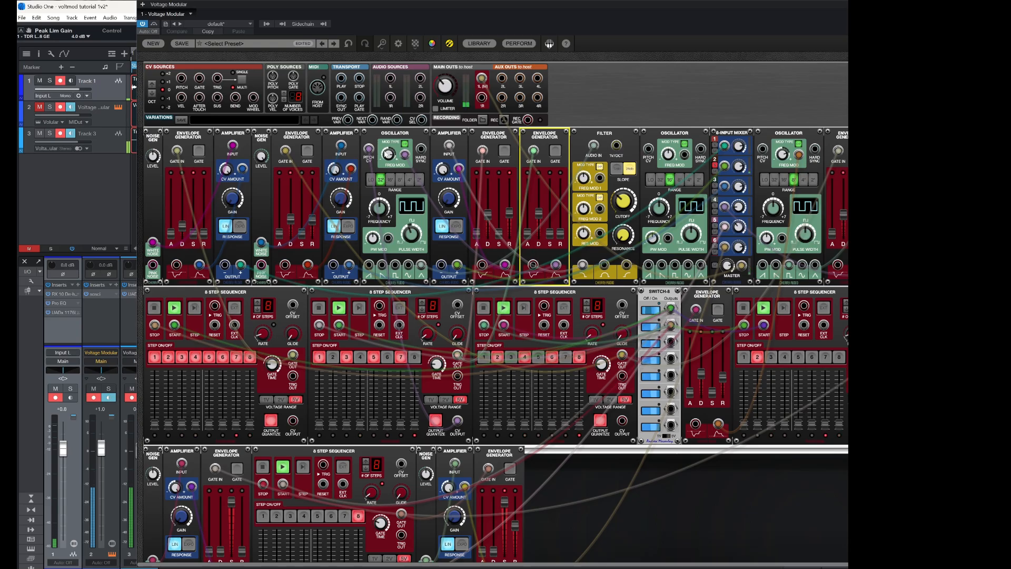
# - Solo the 6-Input Mixer's third channel and audition its voice on its own
pyautogui.scroll(1, 387, 154)
pyautogui.click(715, 169)
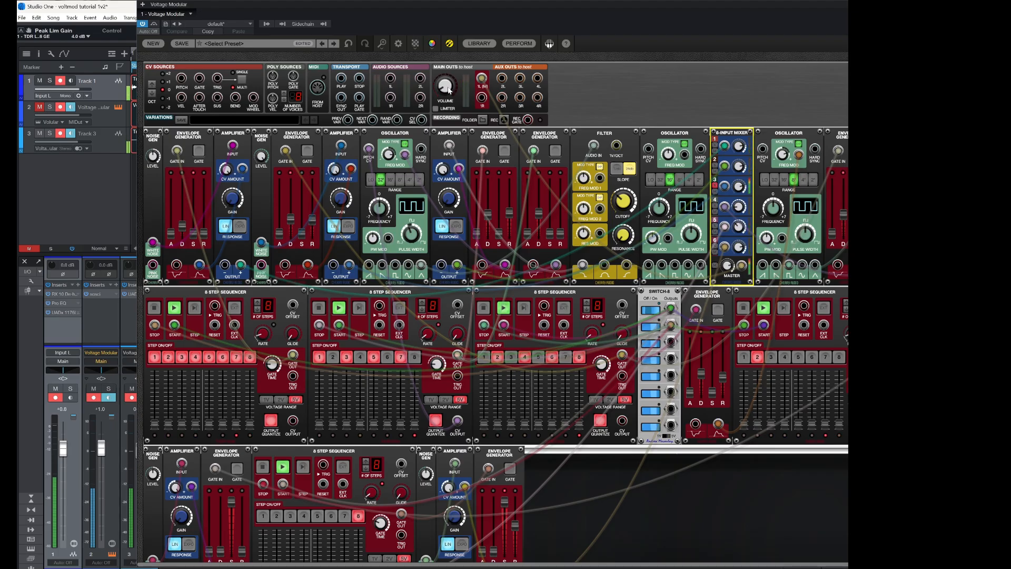
pyautogui.moveTo(449, 89)
pyautogui.moveTo(451, 87)
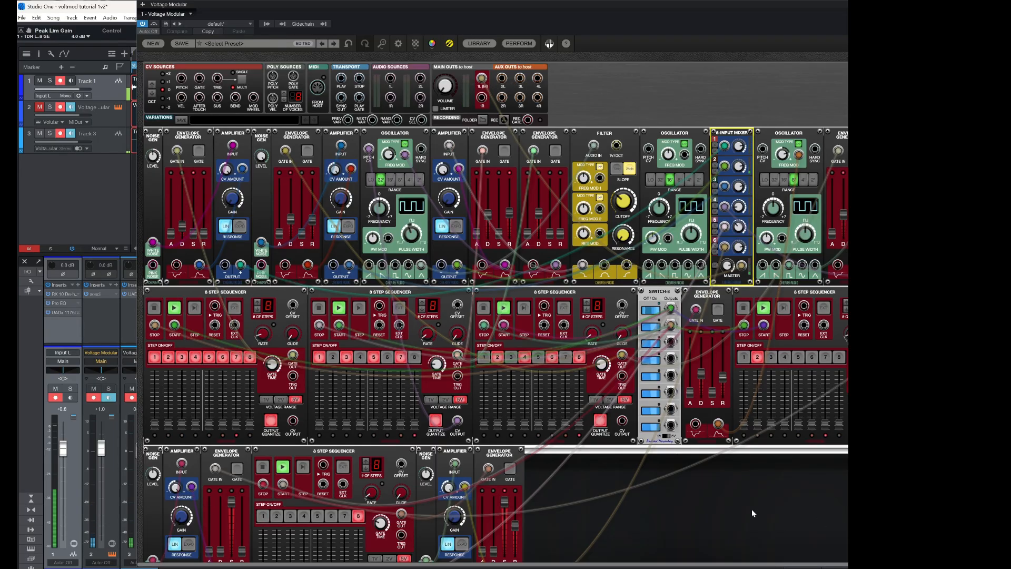
# - Examine the whole patch while it plays, from the voice modules through the sequencers and Switch-8 to the lowest cabinet
pyautogui.scroll(-1, 751, 508)
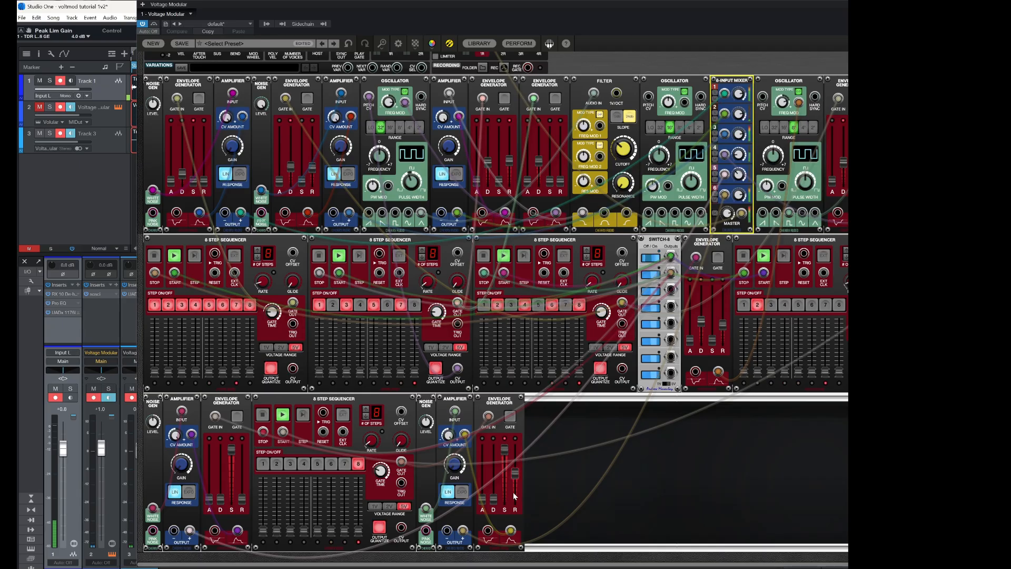
pyautogui.scroll(1, 632, 101)
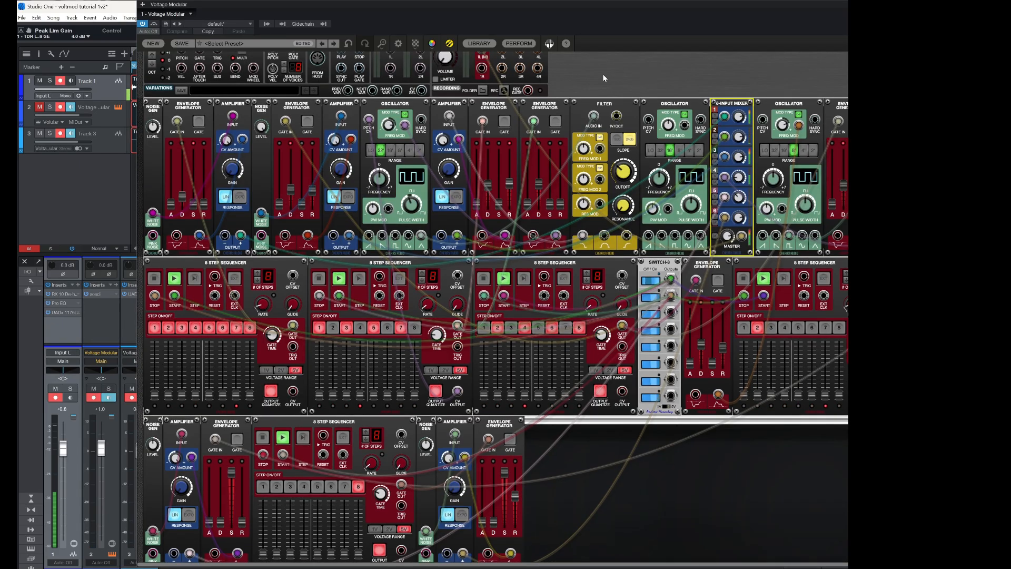
pyautogui.scroll(1, 602, 74)
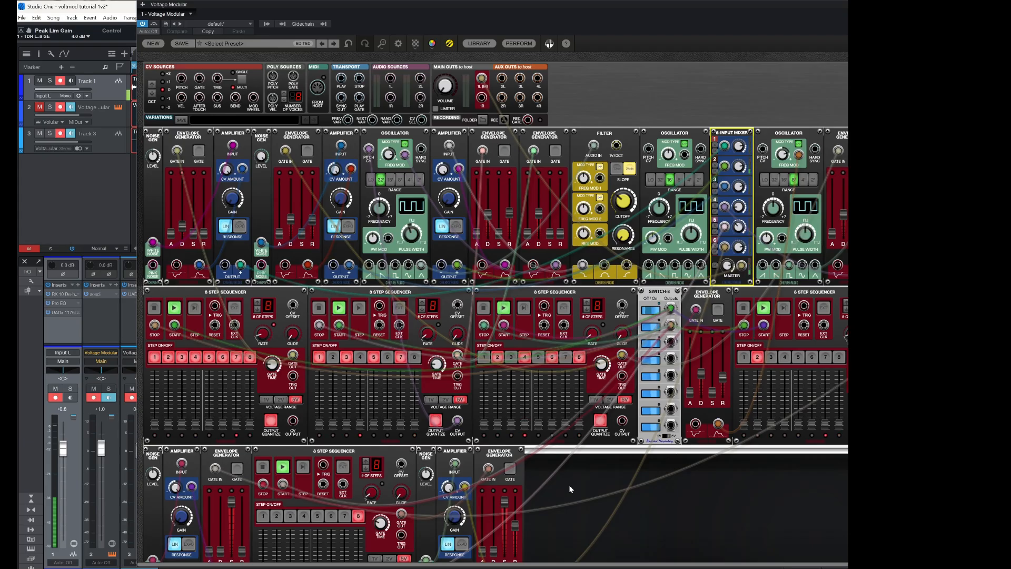
pyautogui.scroll(-2, 569, 484)
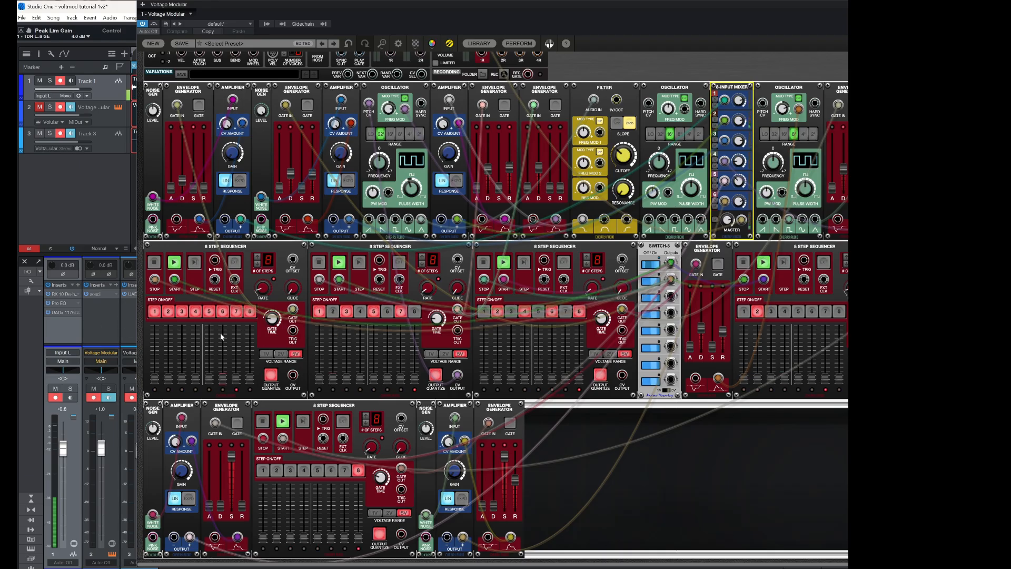
pyautogui.scroll(1, 736, 434)
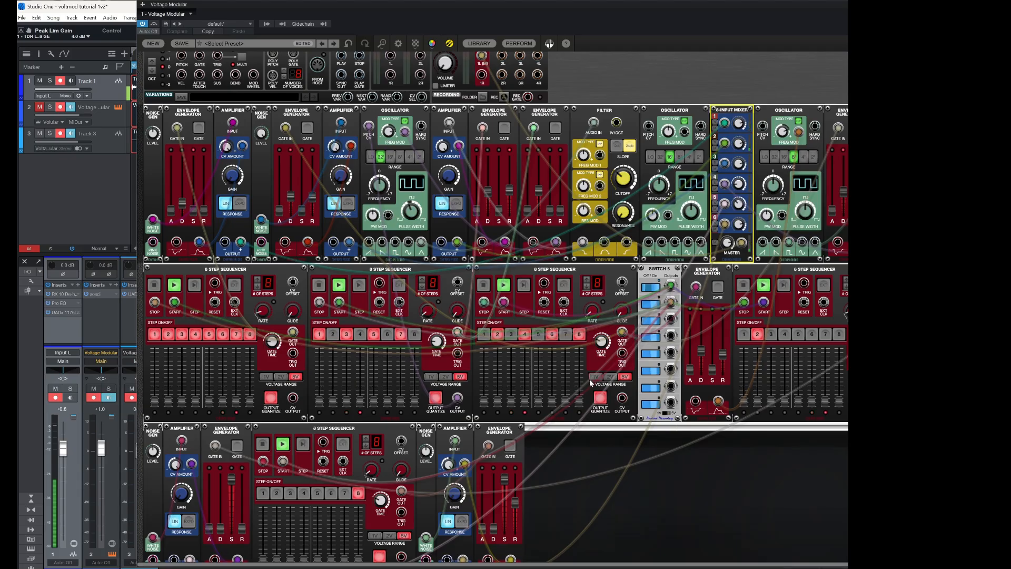
pyautogui.scroll(-1, 600, 400)
pyautogui.scroll(2, 605, 402)
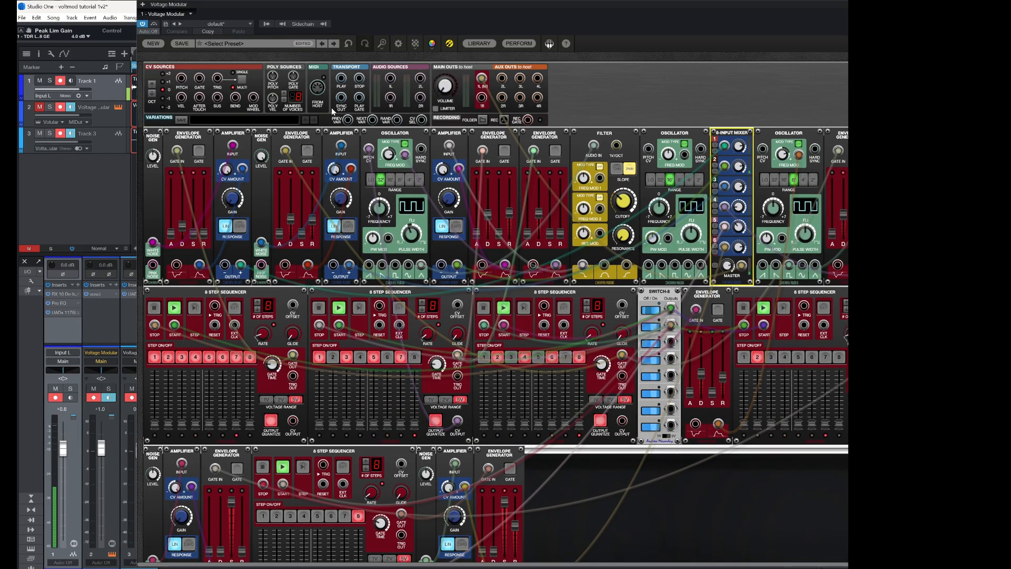
pyautogui.scroll(-2, 750, 308)
pyautogui.scroll(1, 704, 414)
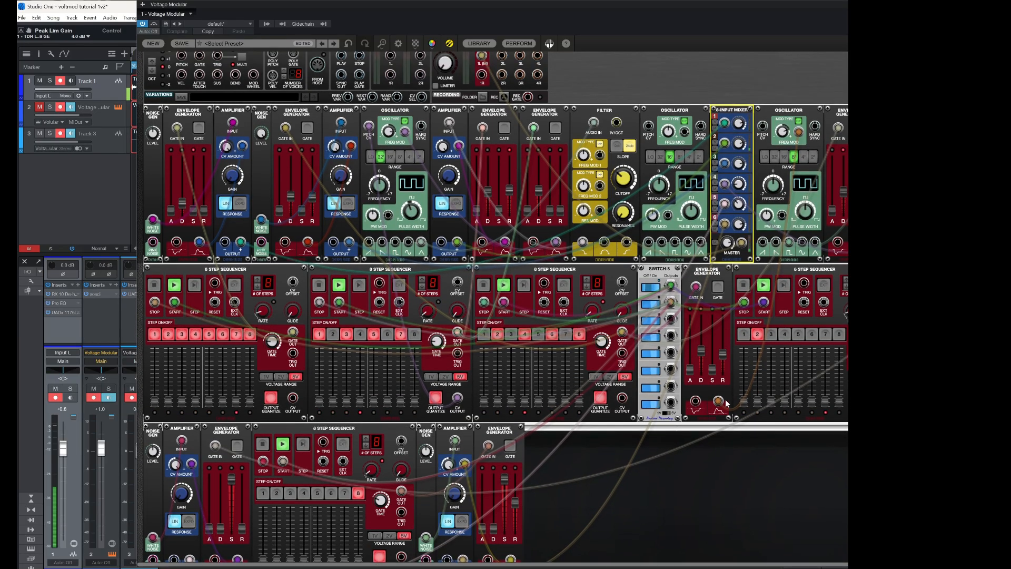